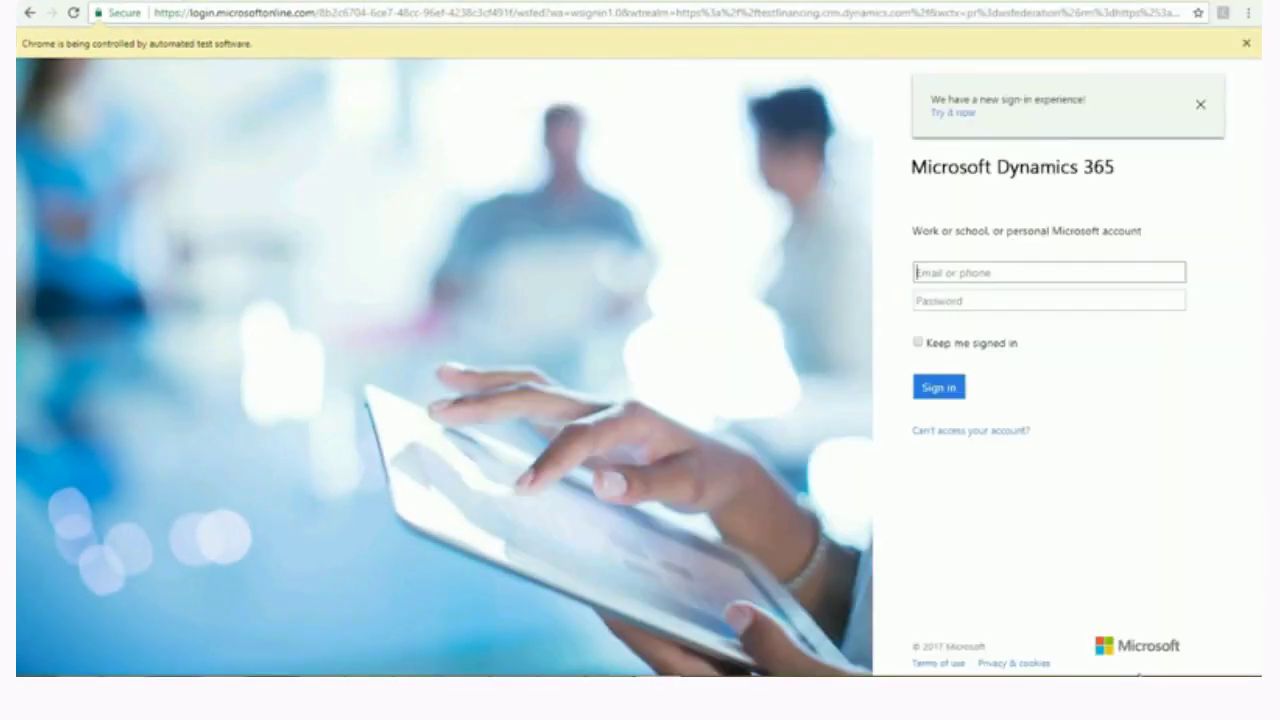
# Sign in to Dynamics 365 with the account e-mail and password.
pyautogui.click(1049, 300)
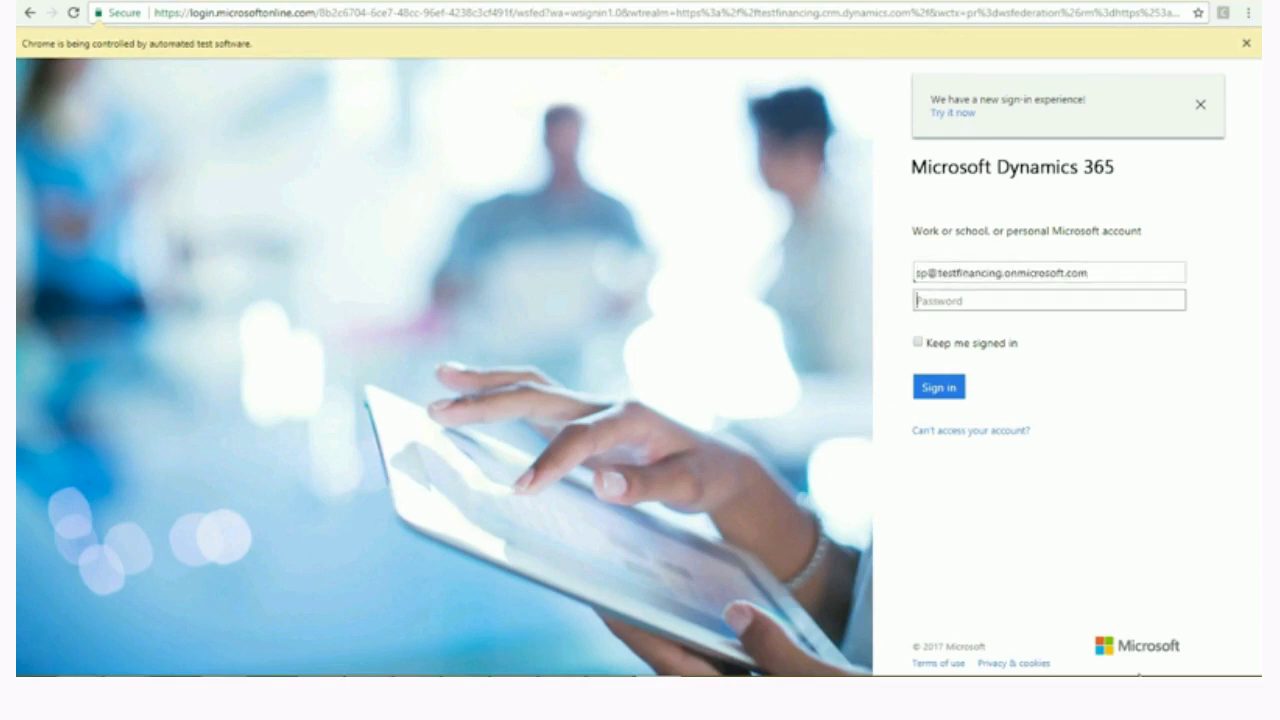
pyautogui.write('•••••••••••••')
pyautogui.press('Return')
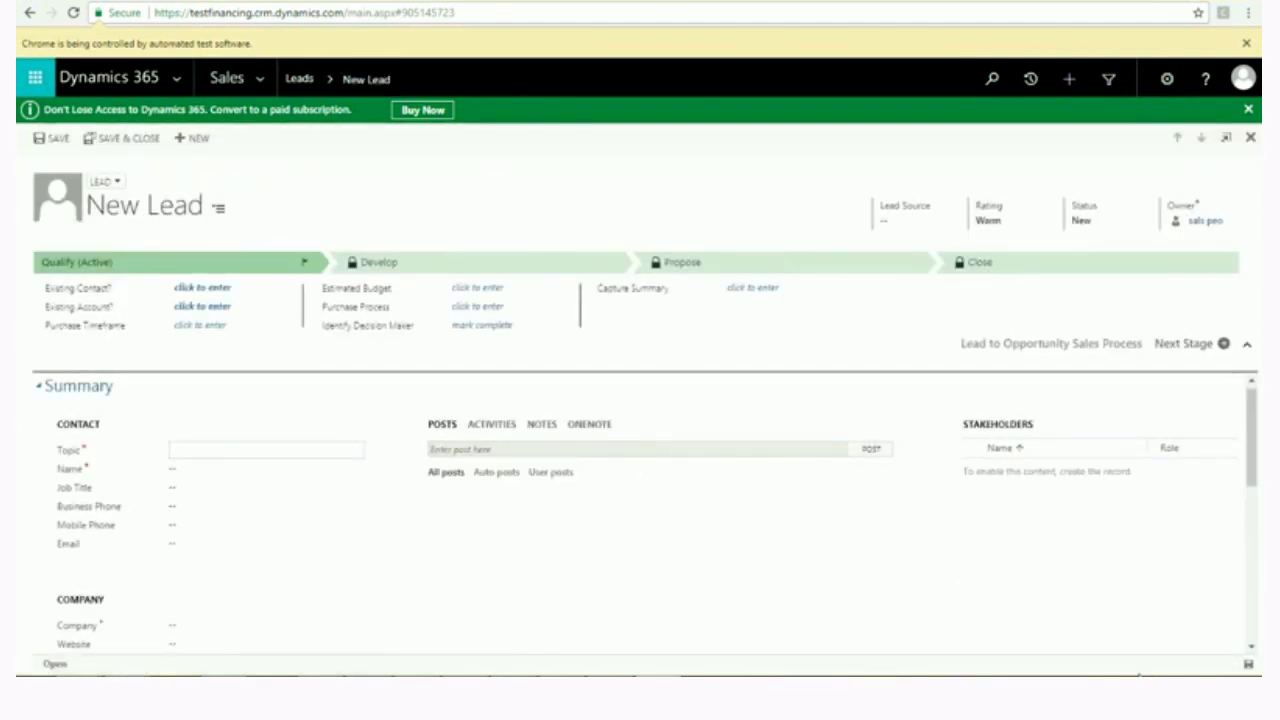
# Create lead Retail867014098 with the contact's first and last name and e-mail, and save it.
pyautogui.write('Retail867014098')
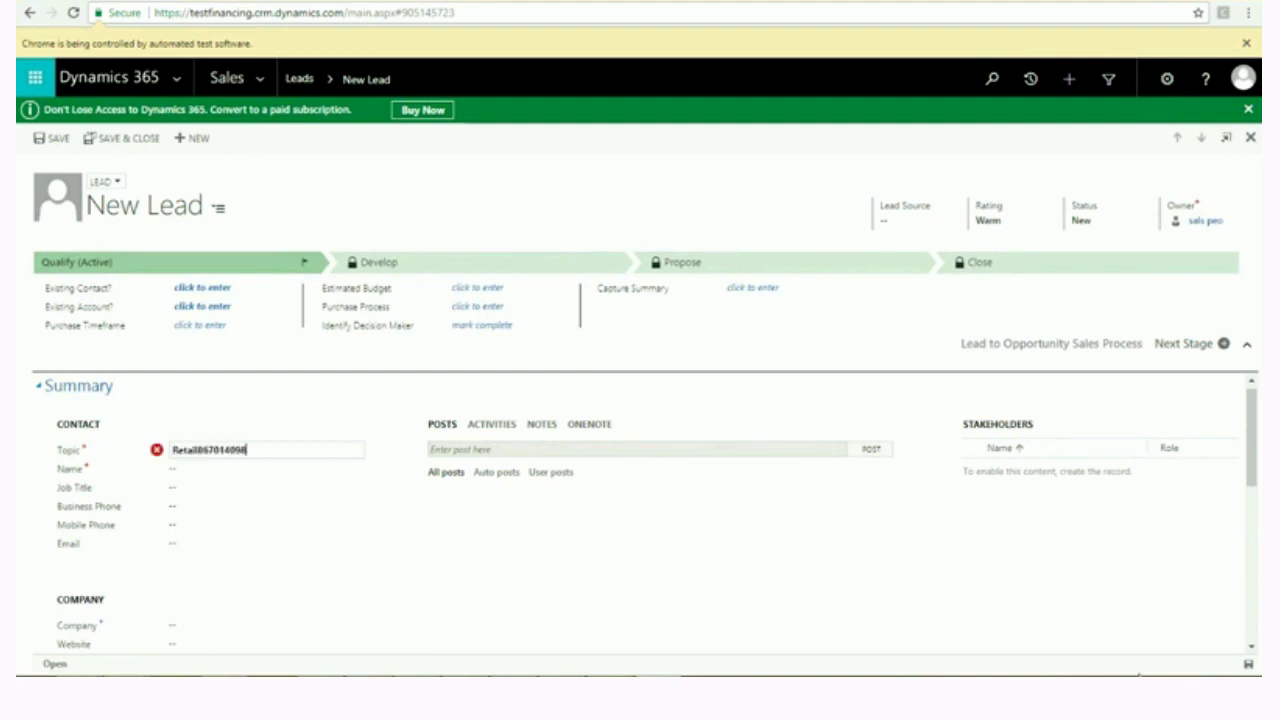
pyautogui.click(266, 469)
pyautogui.click(566, 486)
pyautogui.click(599, 535)
pyautogui.click(266, 544)
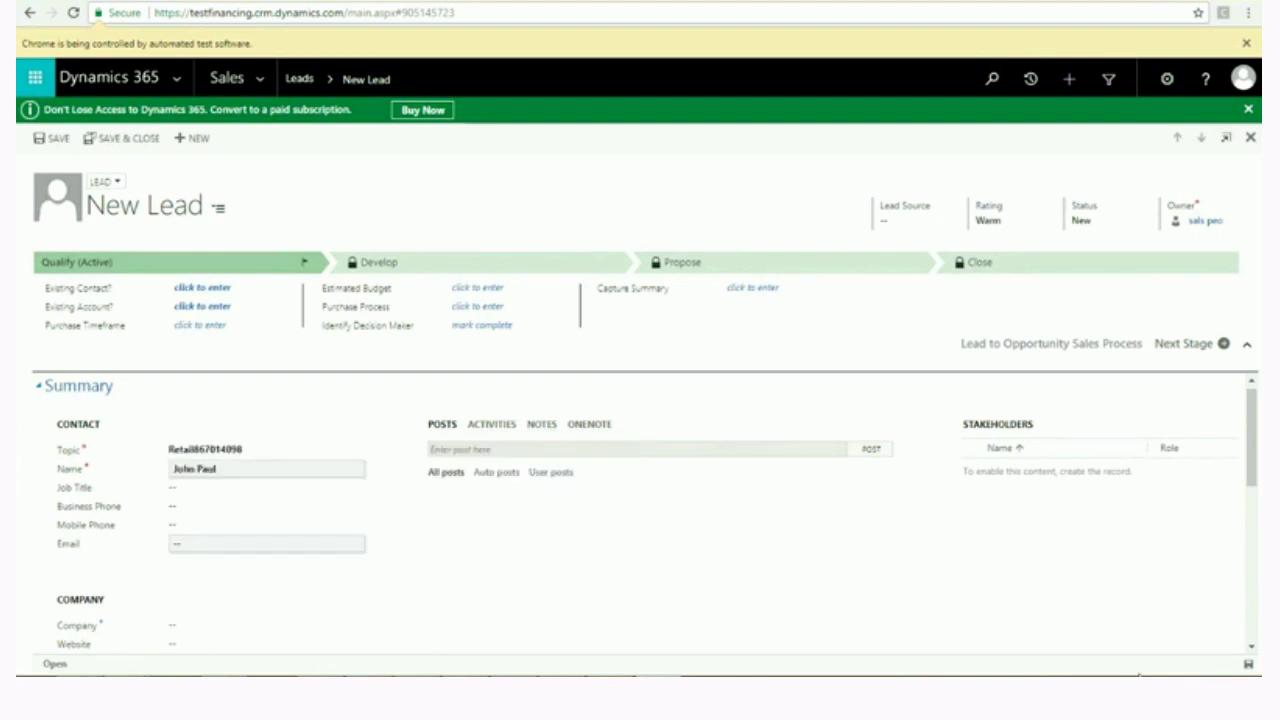
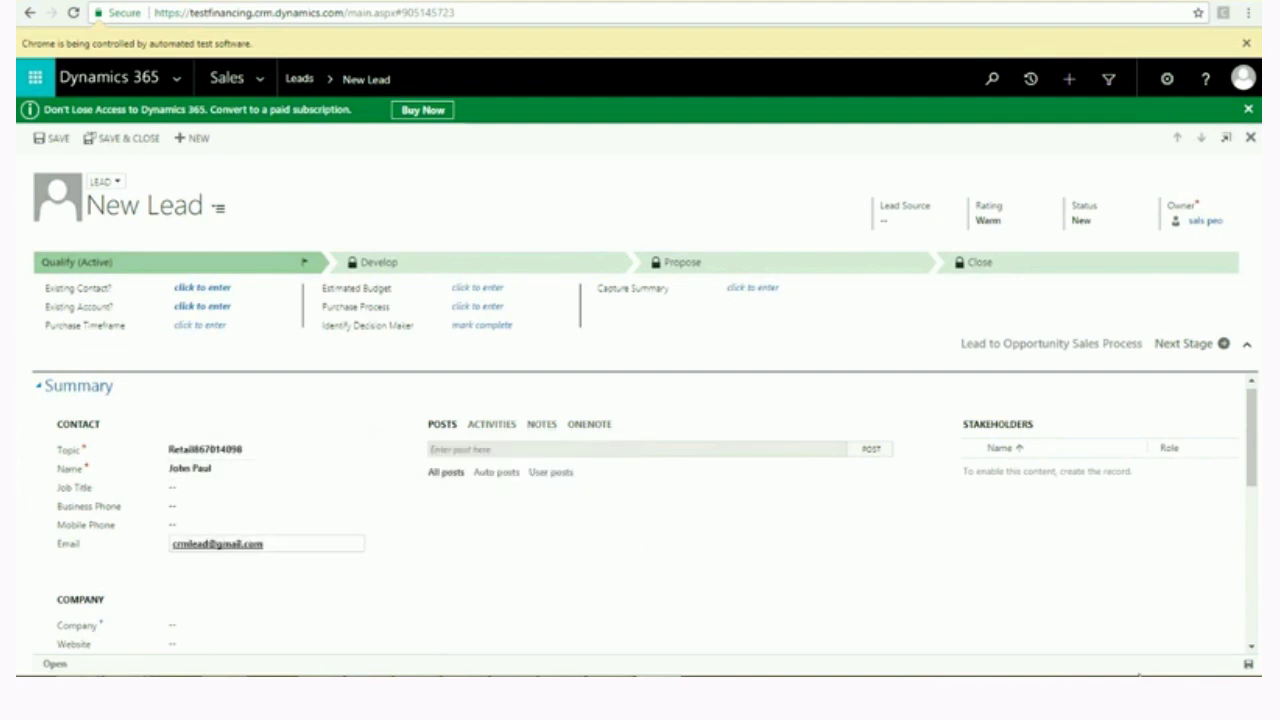
pyautogui.click(52, 139)
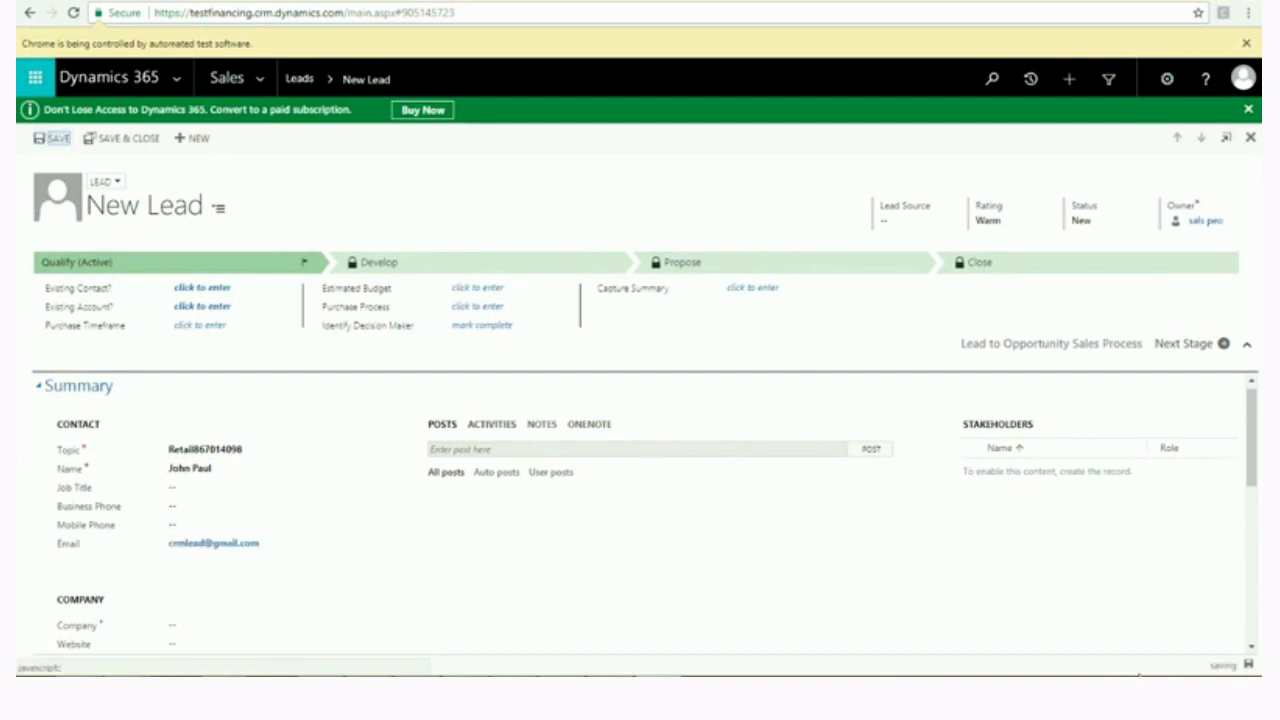
# Add a 'Call the Client' task to the lead's activities.
pyautogui.click(492, 425)
pyautogui.click(576, 443)
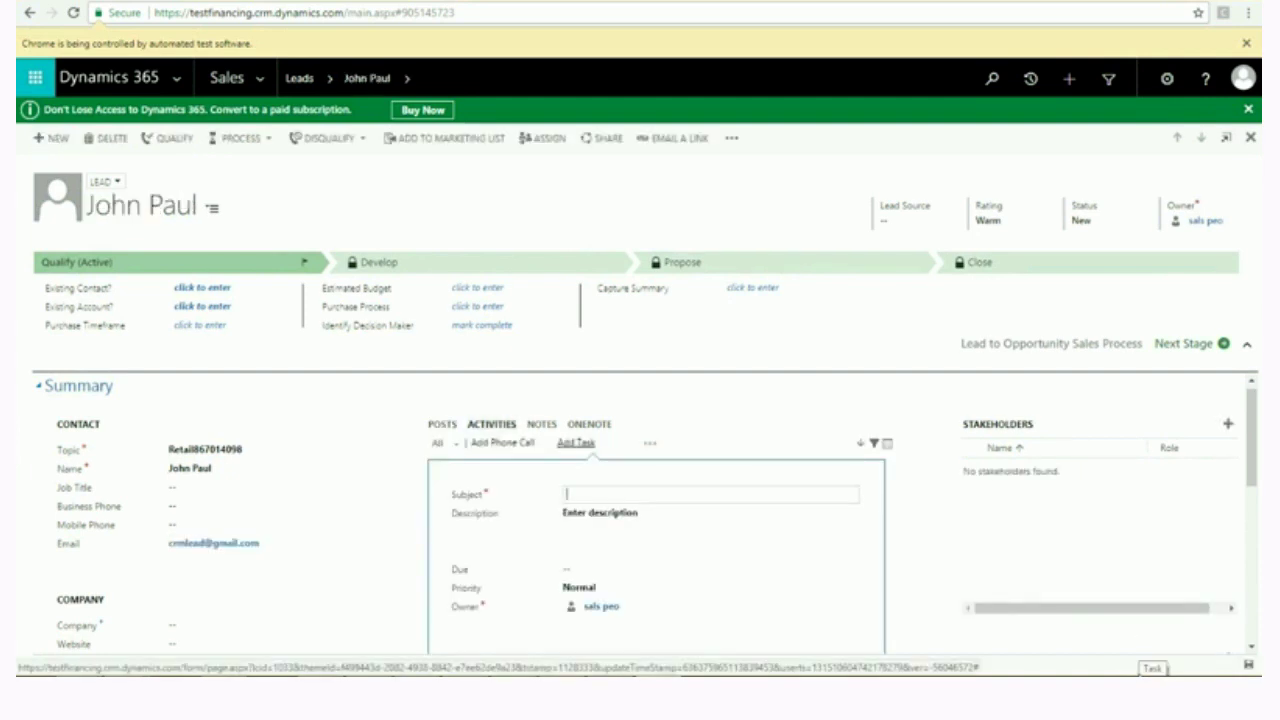
pyautogui.write('Call the Client')
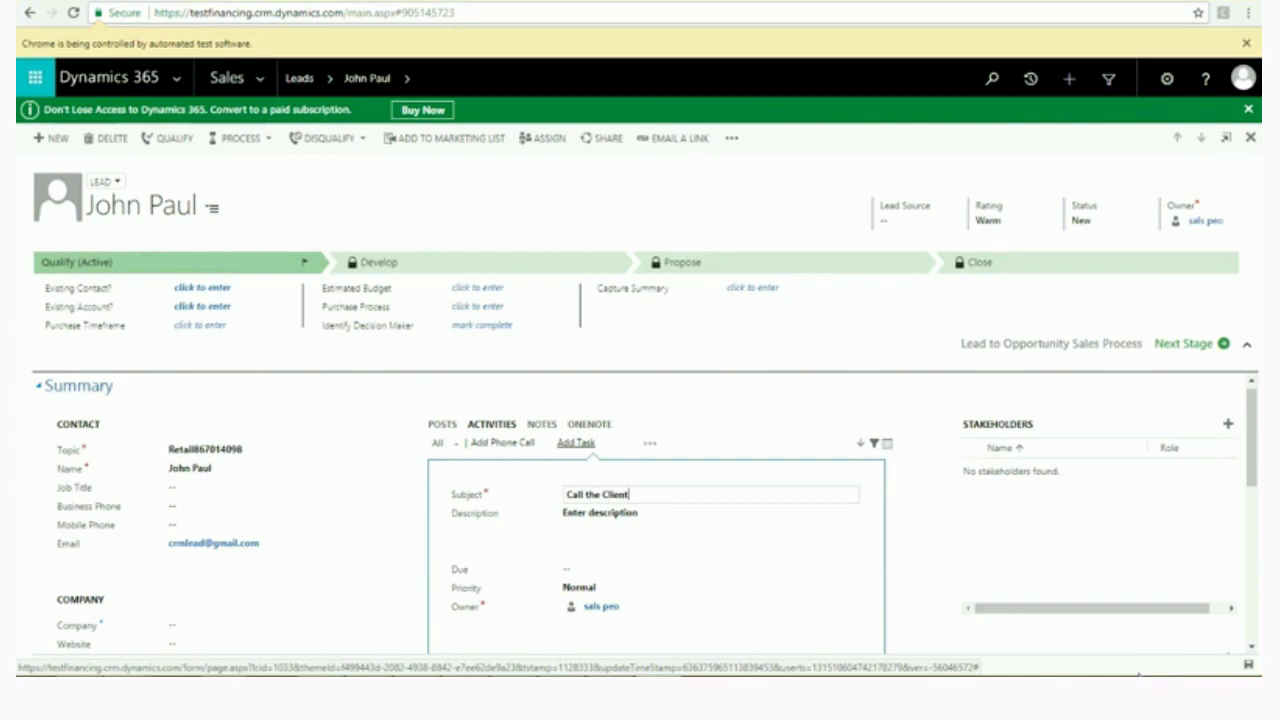
pyautogui.press('Return')
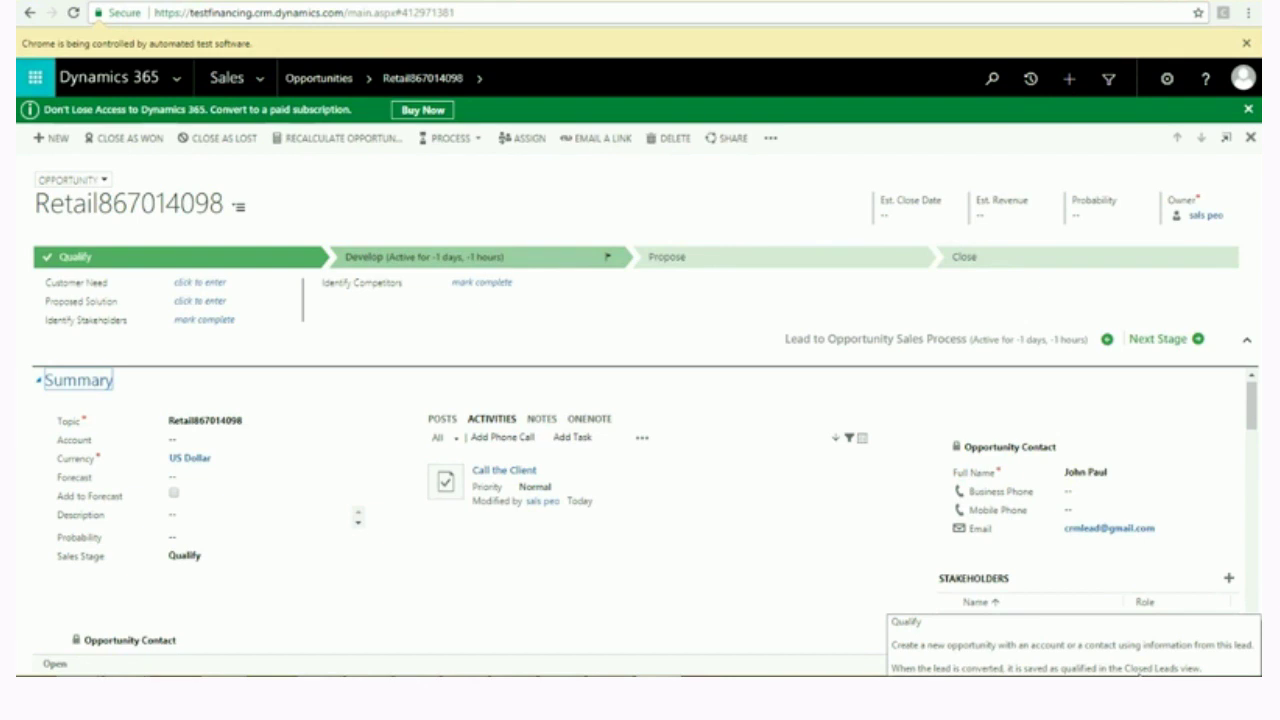
# Set account John Corps Tech.Inc, description 'Billing of 5 resources and for 5 months', stage Qualify, and save.
pyautogui.click(260, 440)
pyautogui.write('John Corps Tech.Inc')
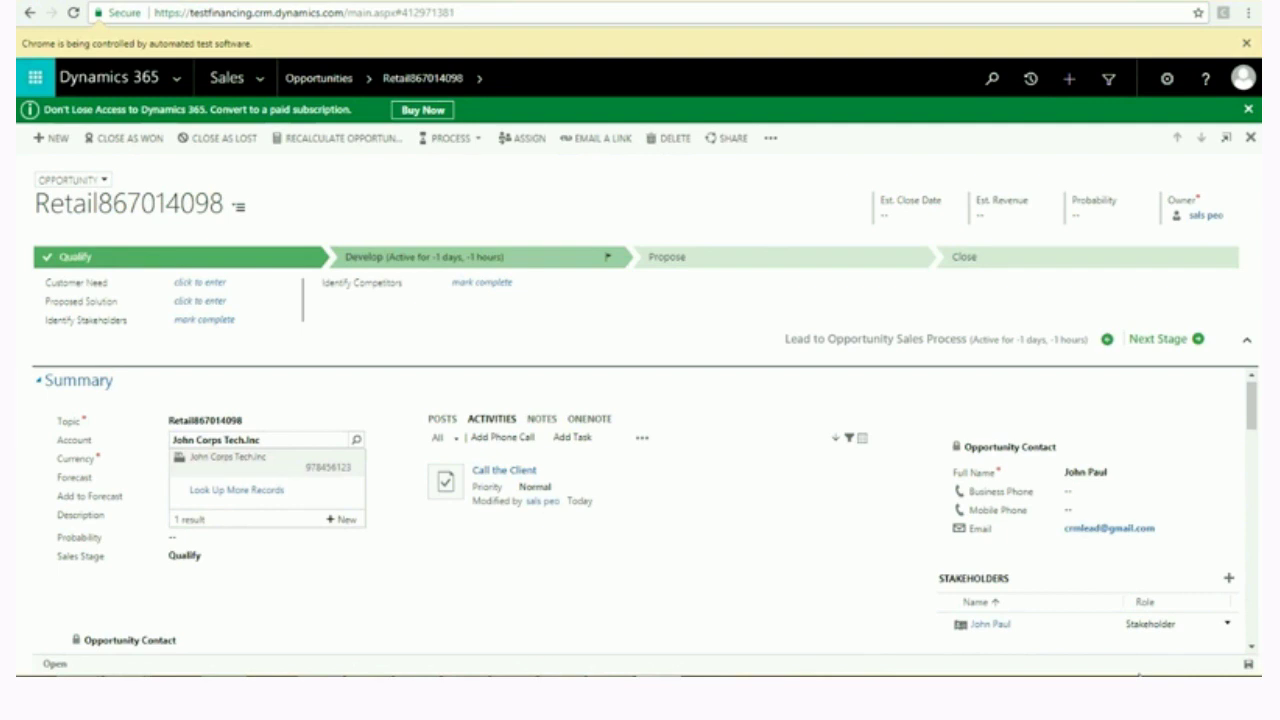
pyautogui.press('Return')
pyautogui.write('Billing of 5 resources and  for 5 months')
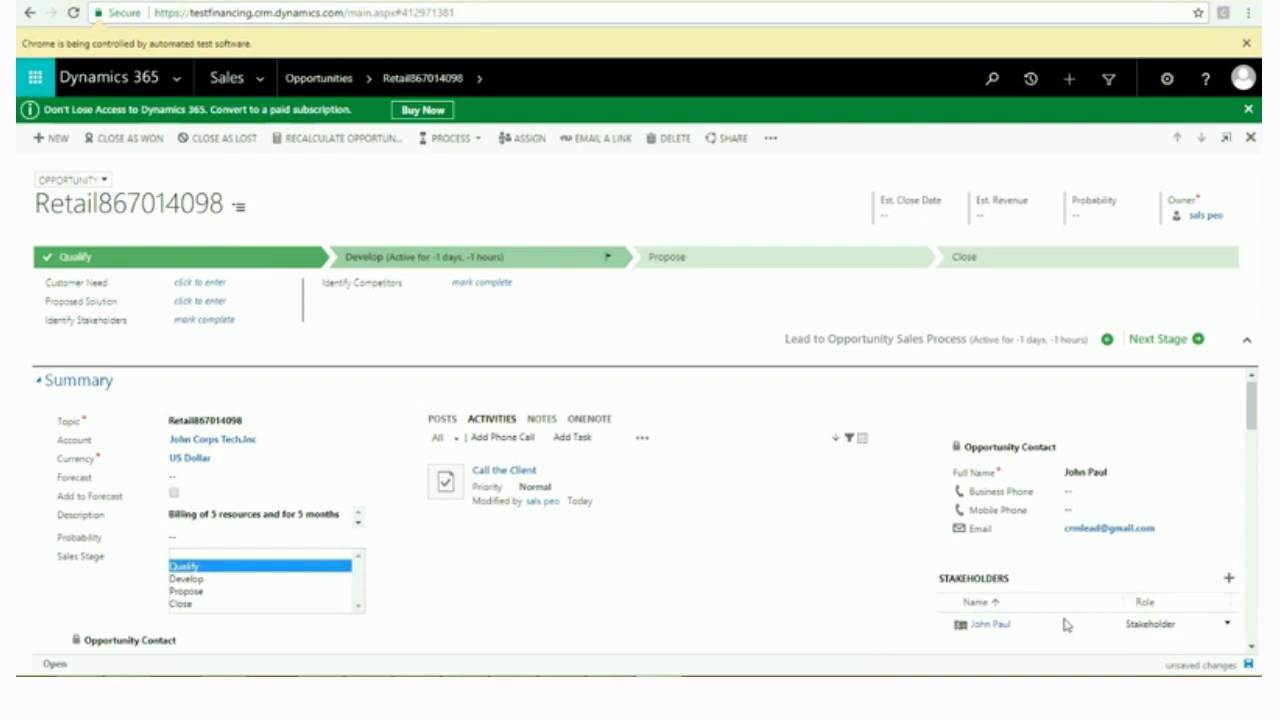
pyautogui.press('Return')
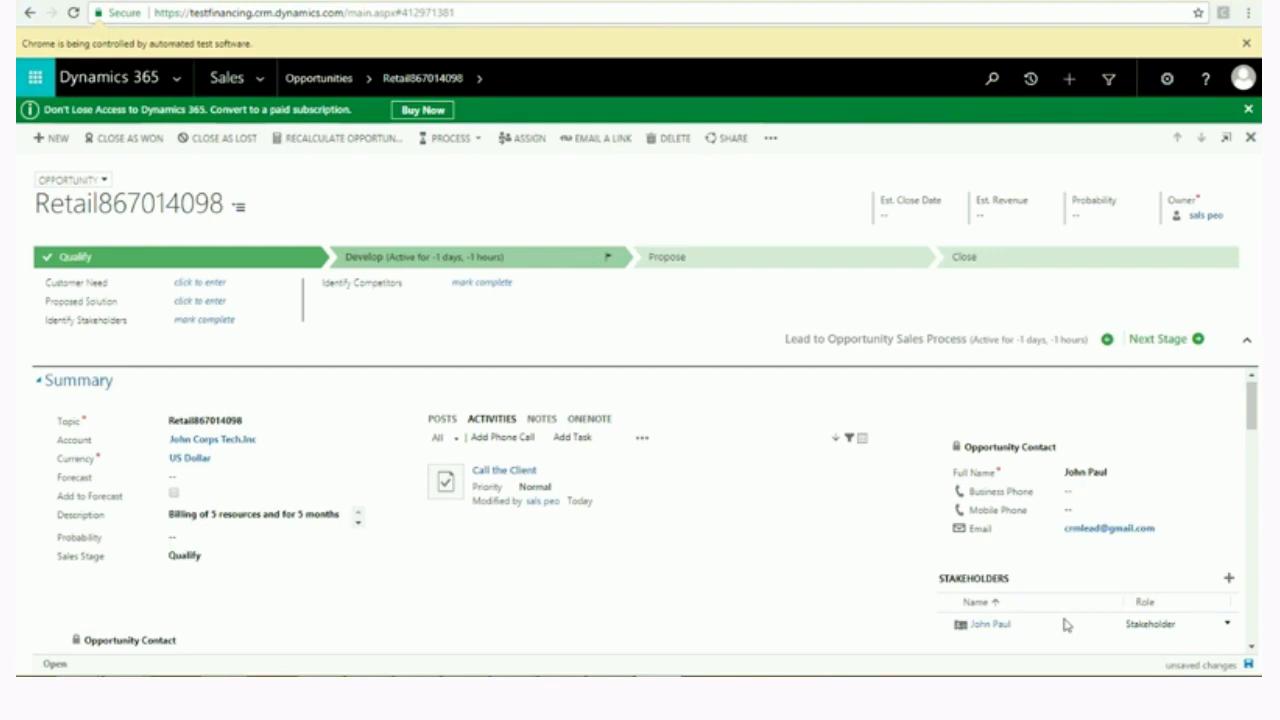
pyautogui.hotkey('ctrl', 's')
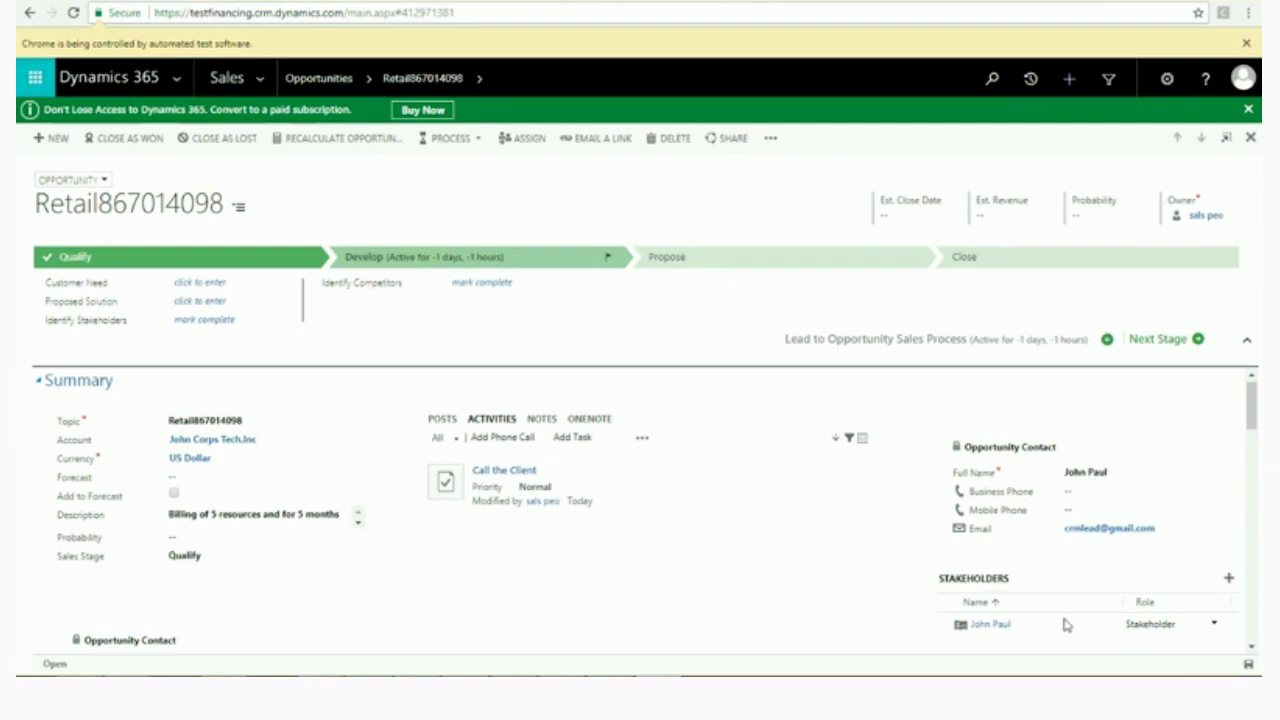
# Set the opportunity's price list to US Bill Rates 2016.
pyautogui.scroll(-5, 1066, 625)
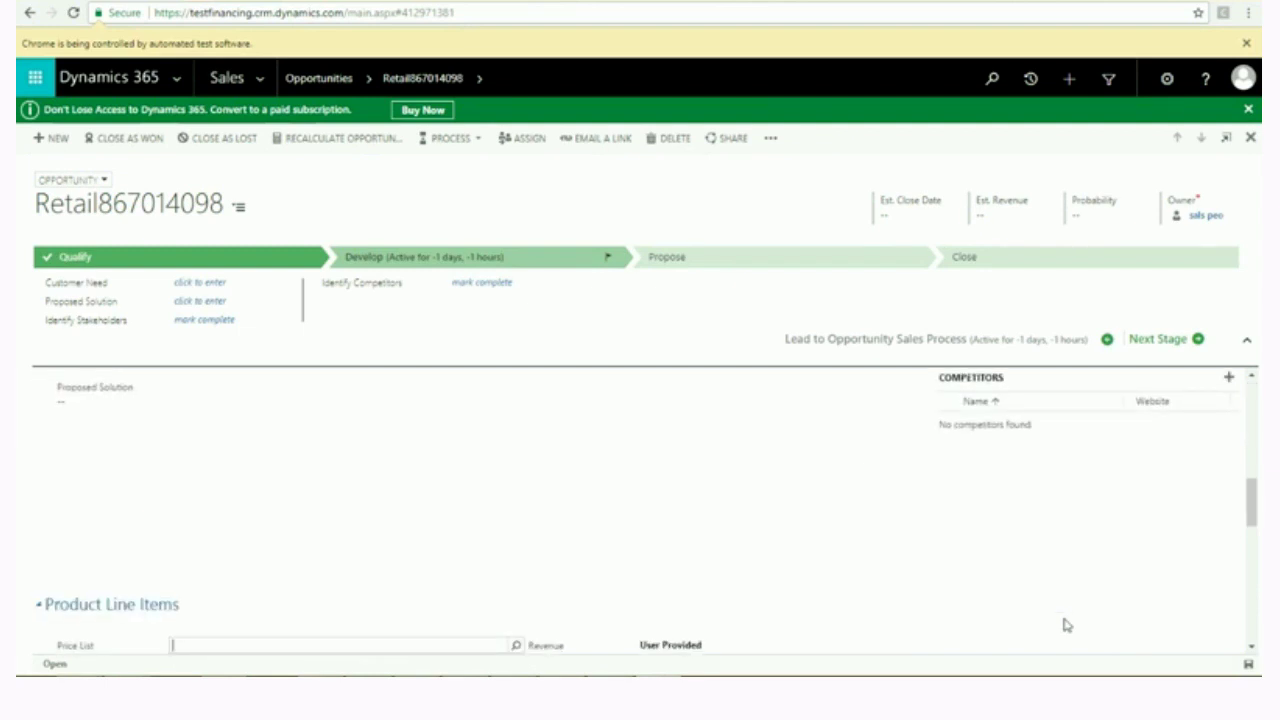
pyautogui.write('US Bill Rates 2016')
pyautogui.press('Return')
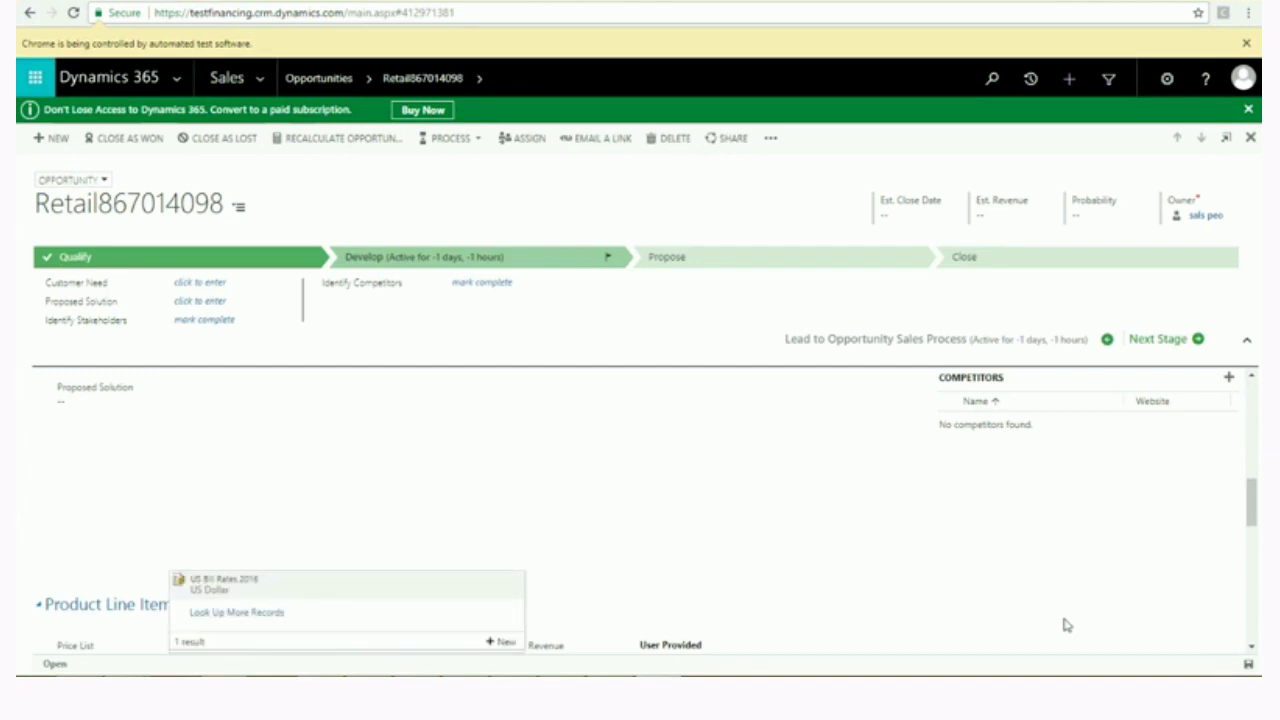
pyautogui.press('Return')
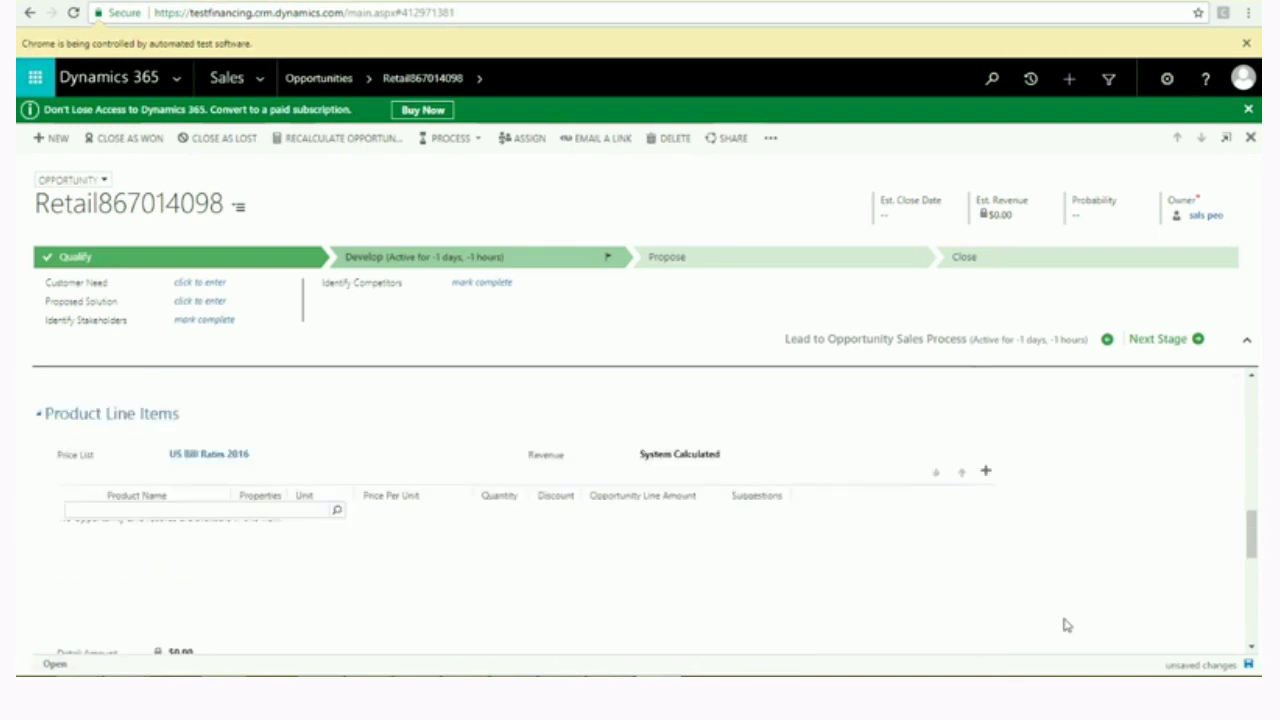
# Add CRM 3-Year Enterprise as a product line item.
pyautogui.write('CRM 3-Year Enterprise')
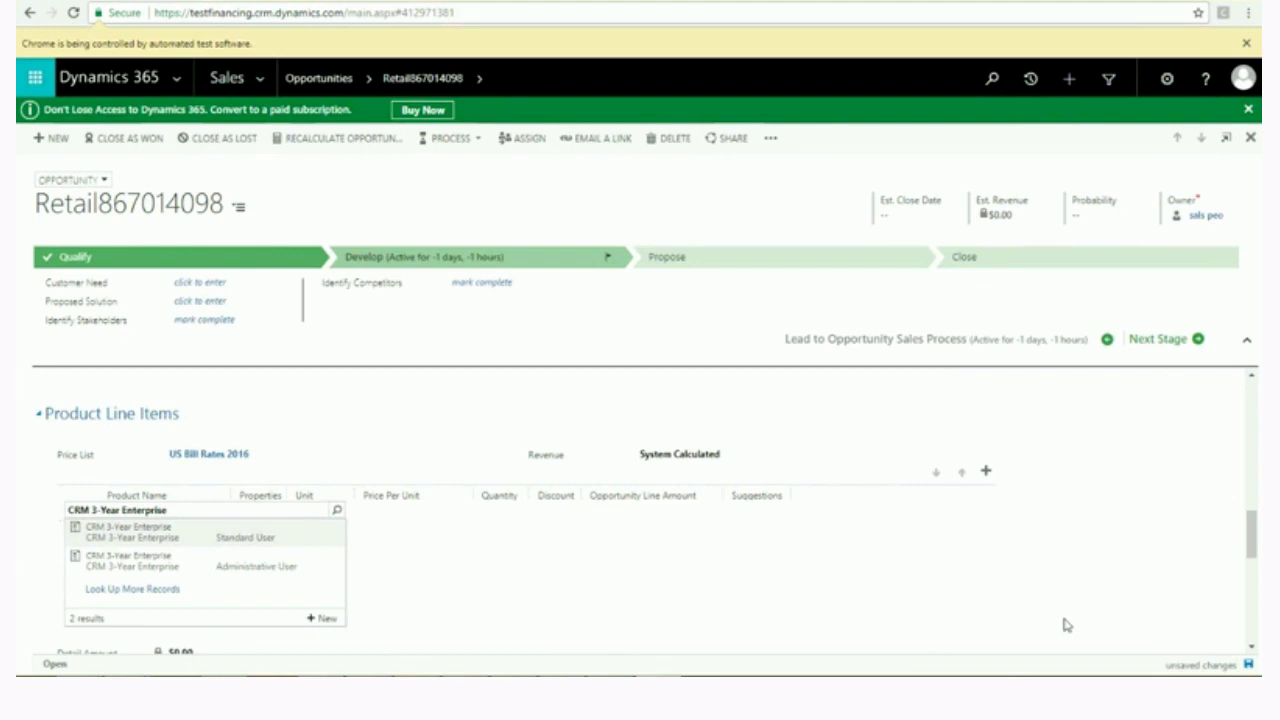
pyautogui.press('Return')
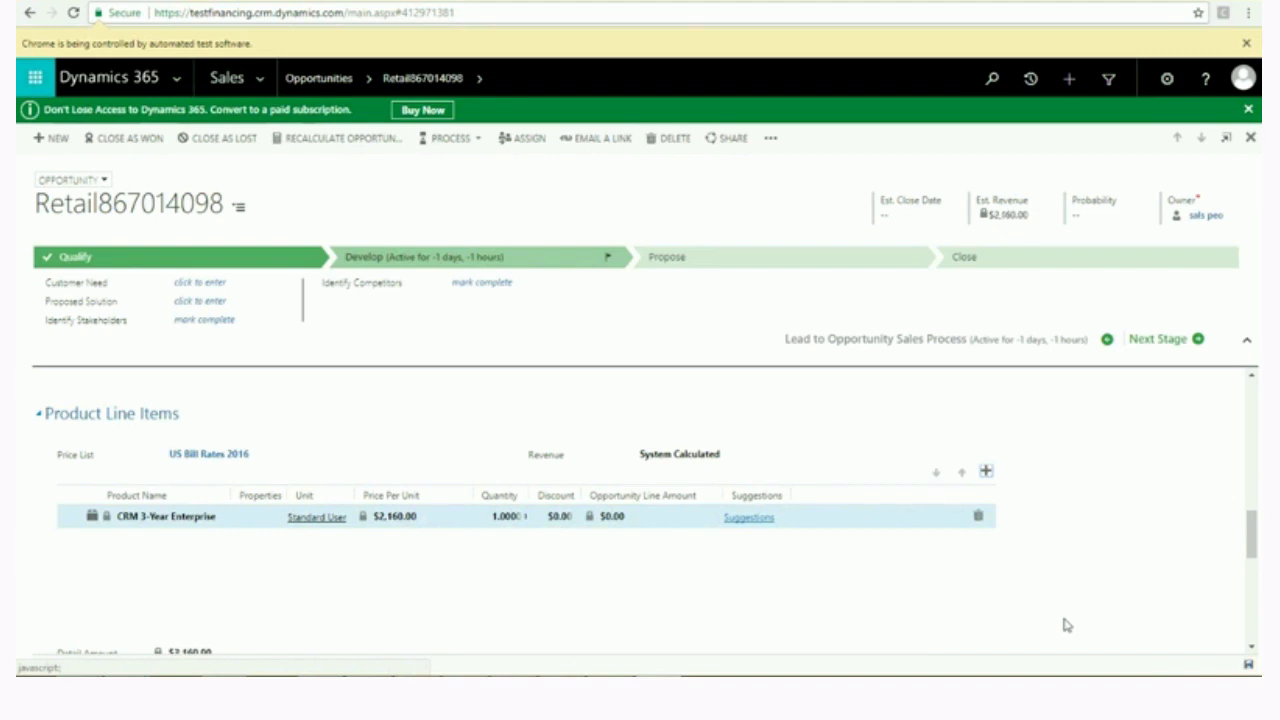
pyautogui.scroll(-2, 1067, 625)
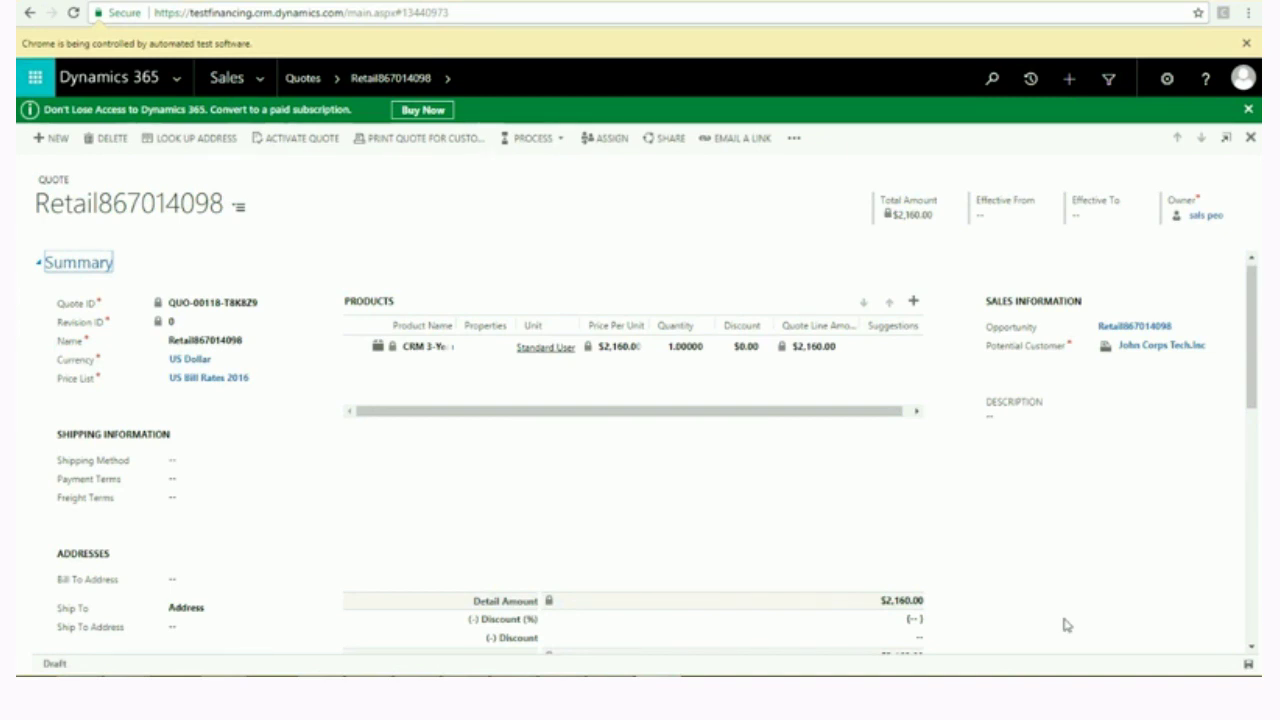
# Activate the quote and confirm creating an order from it.
pyautogui.press('Return')
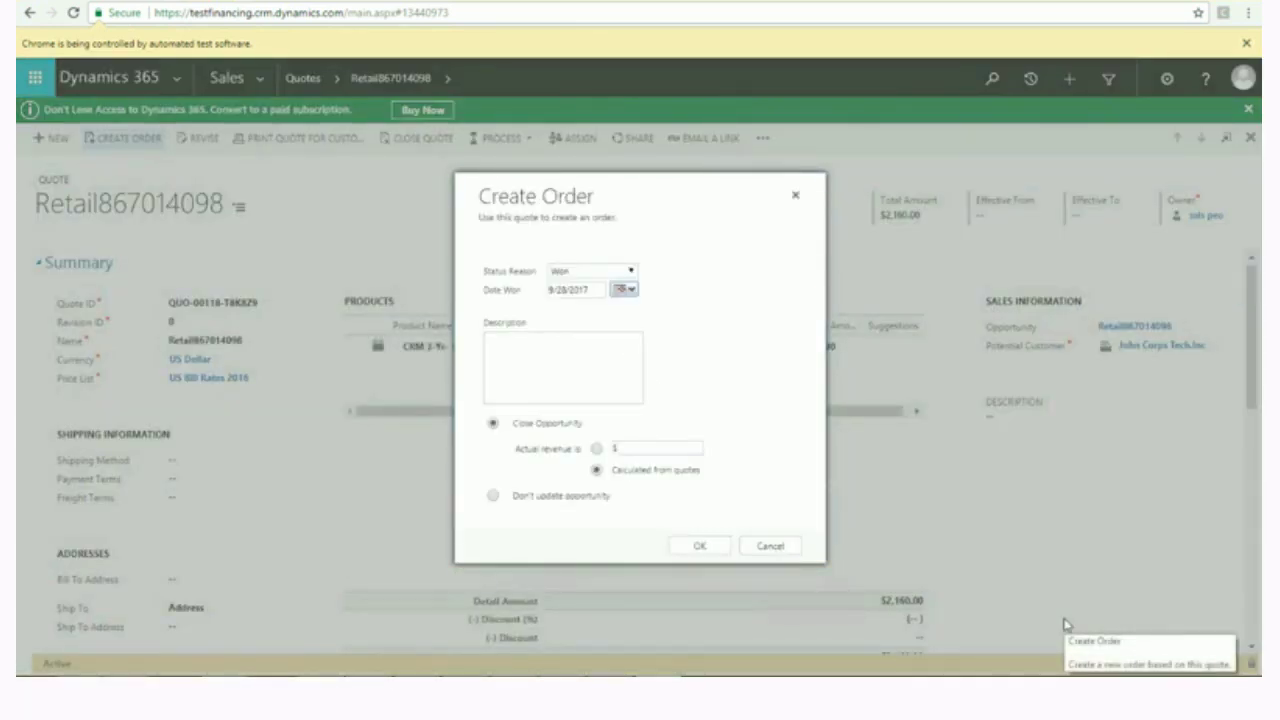
pyautogui.press('Return')
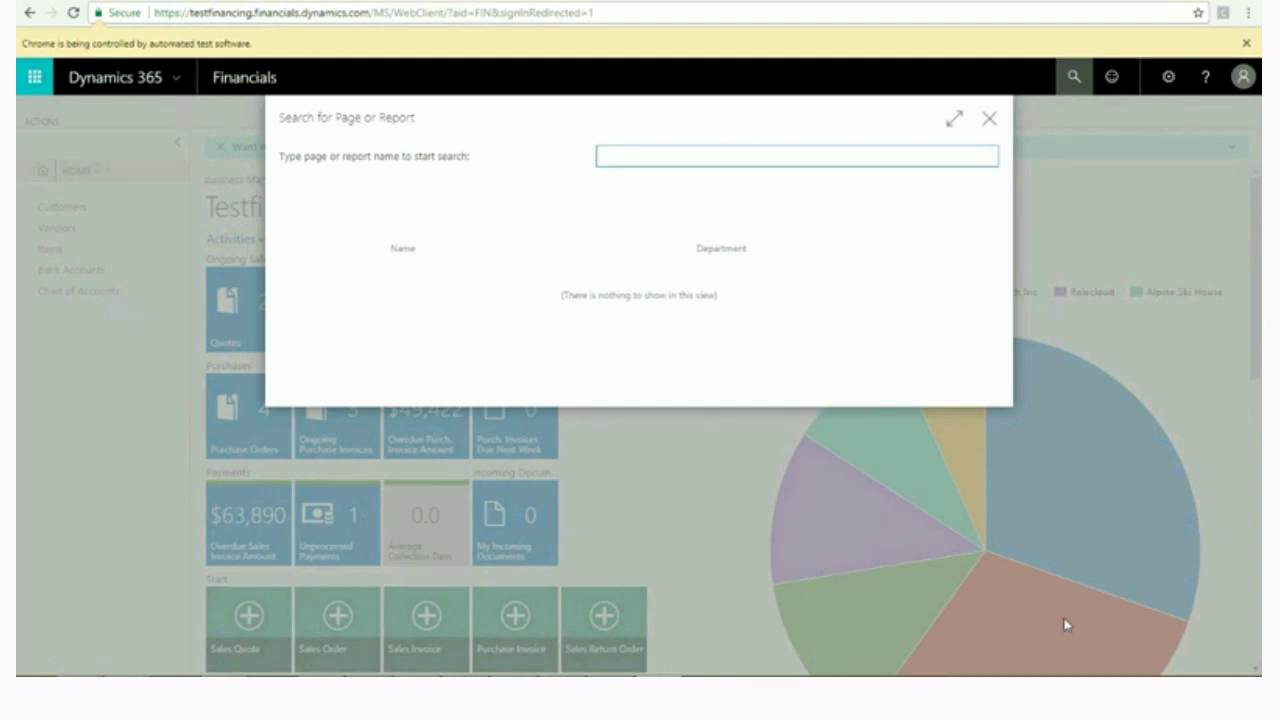
# Open CRM Sales Orders and filter the list to retail order Retail867014096.
pyautogui.write('CRM SALE')
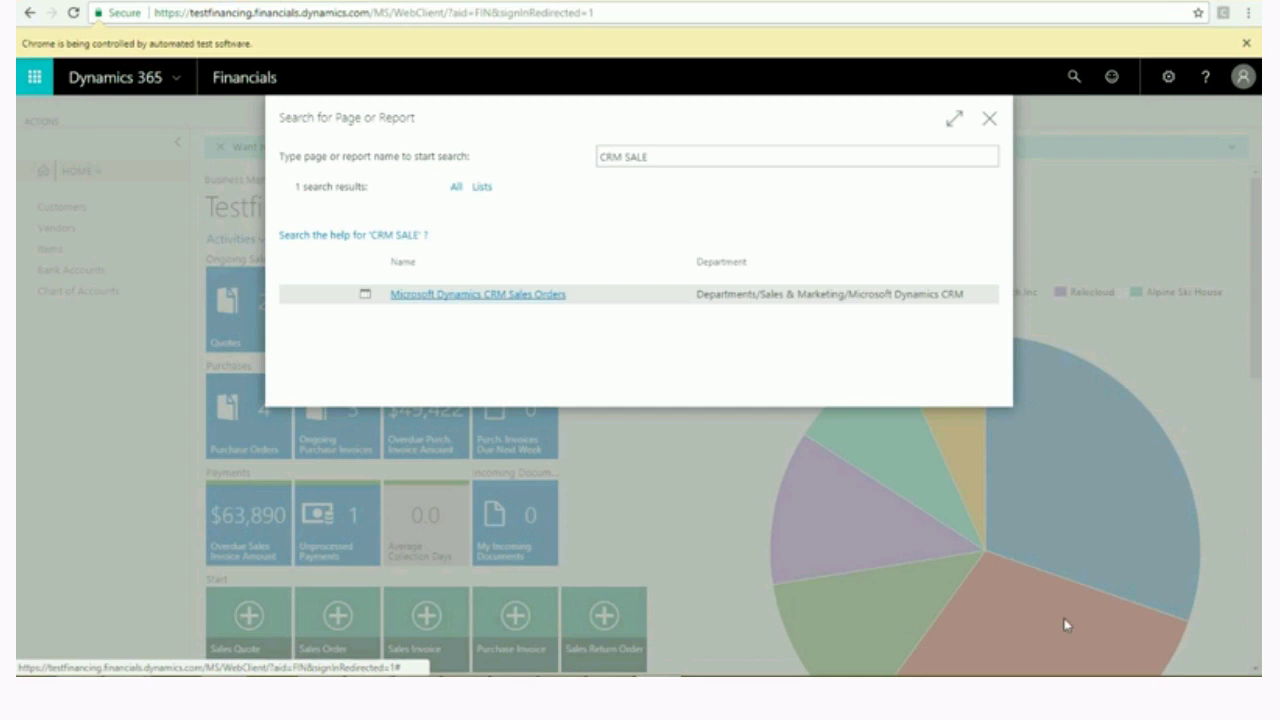
pyautogui.press('Return')
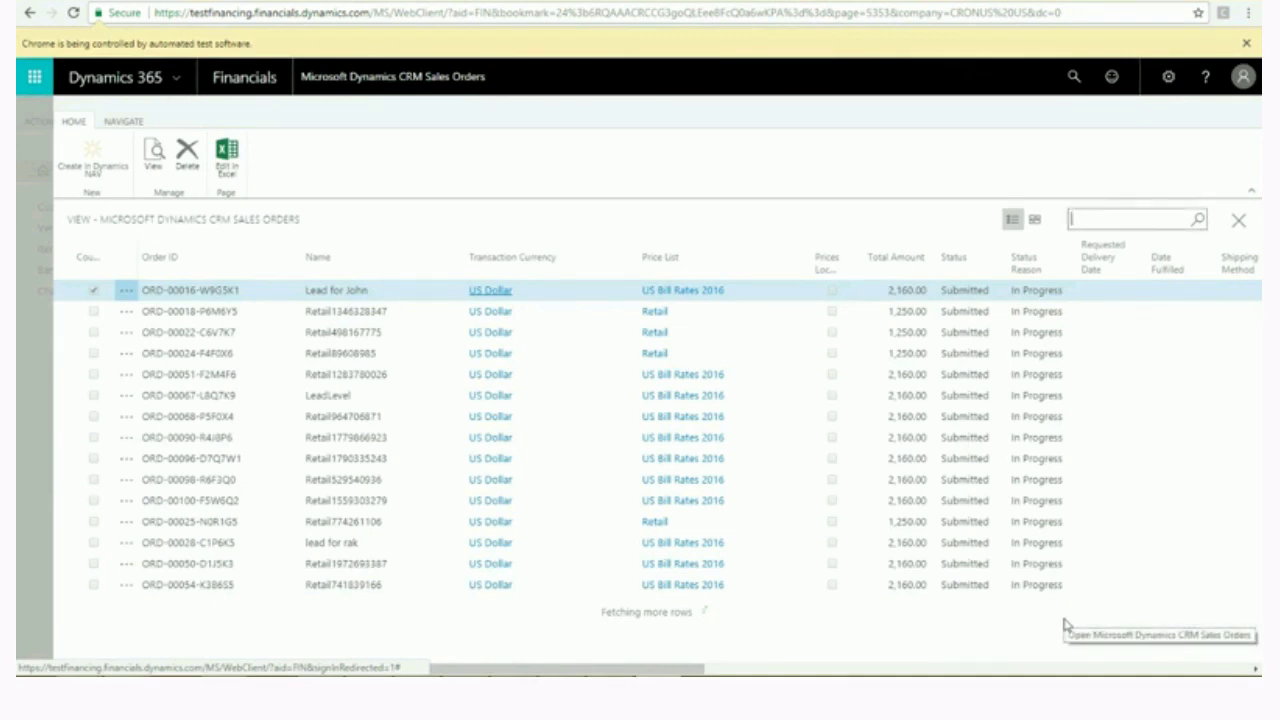
pyautogui.write('Retail867014096')
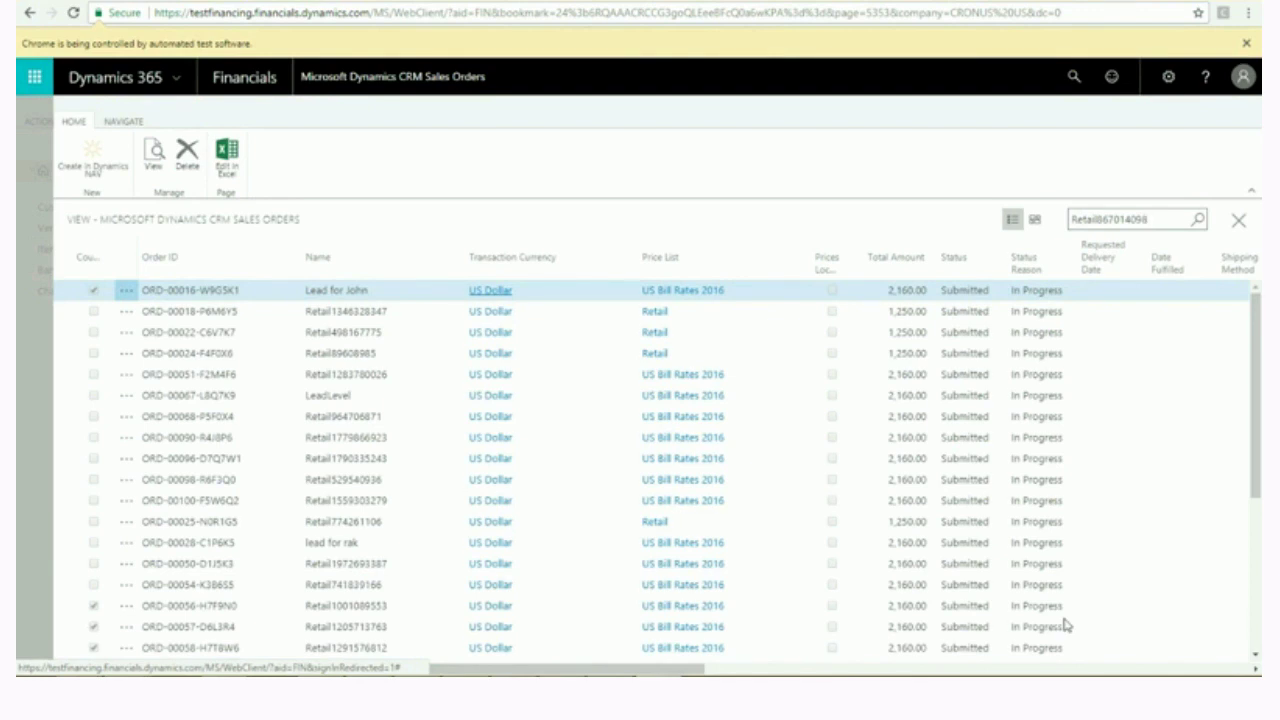
pyautogui.press('Return')
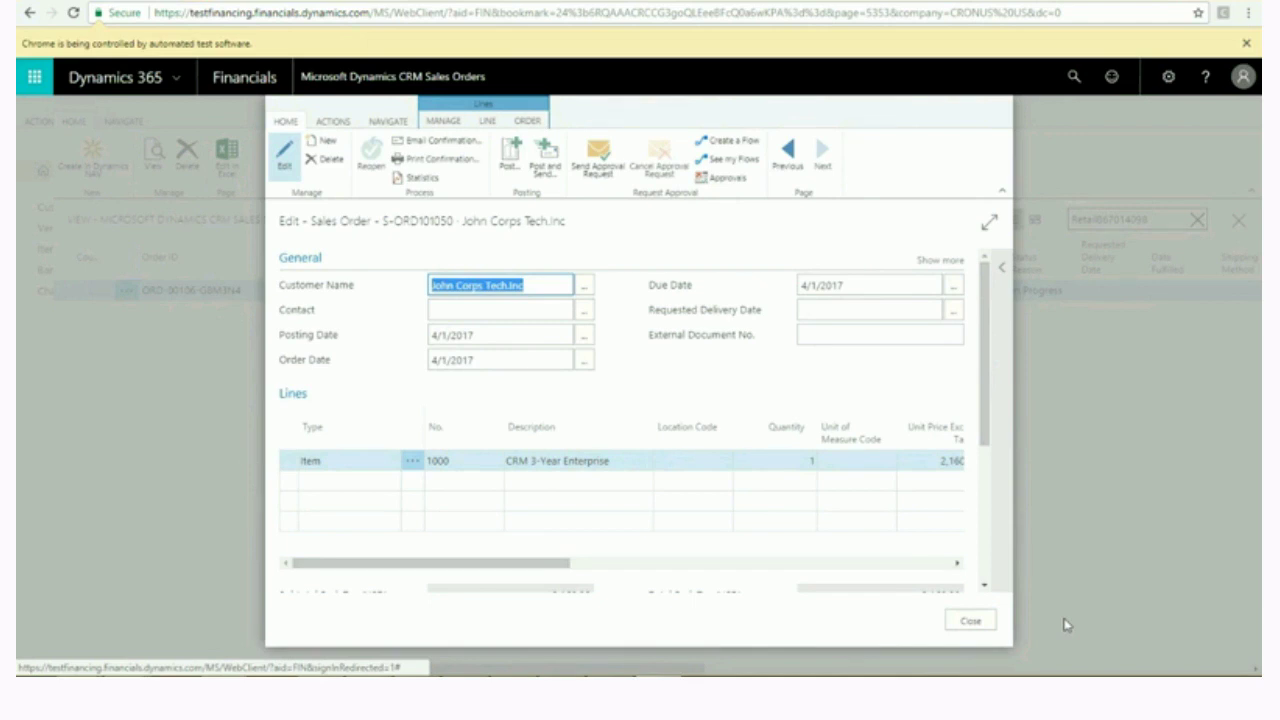
# Post the sales order as Ship and Invoice and open the posted invoice.
pyautogui.press('F9')
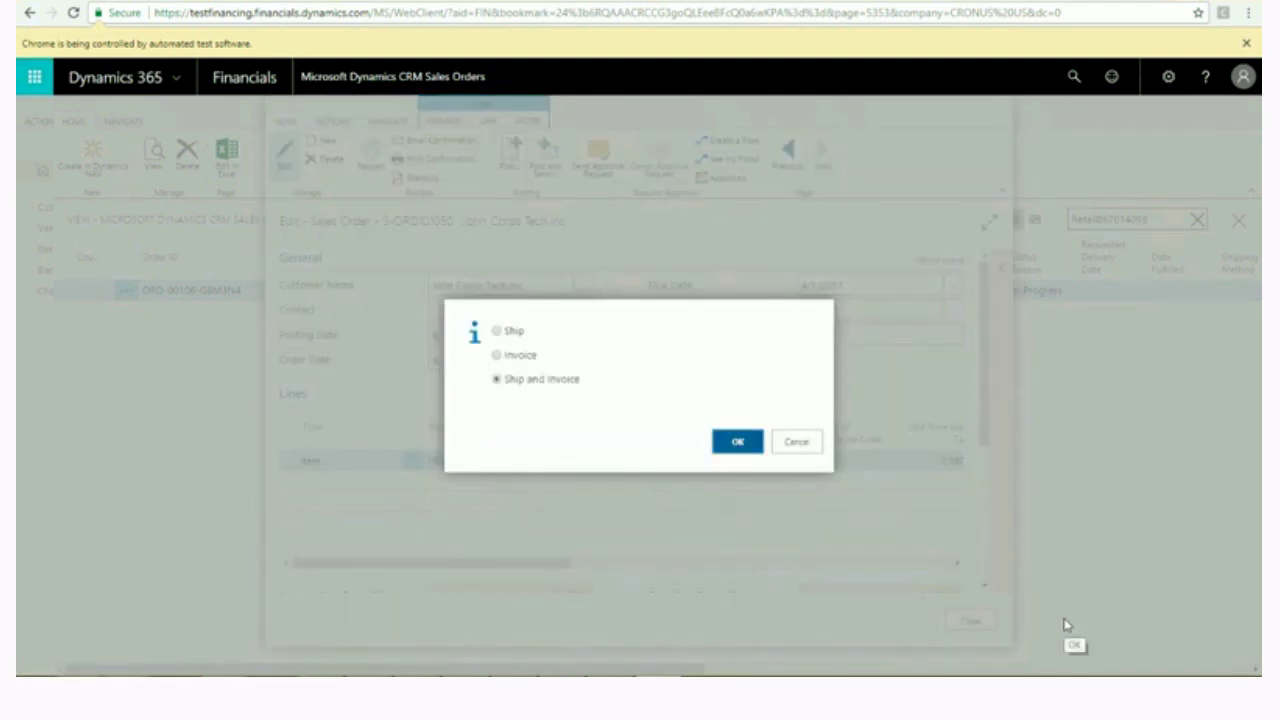
pyautogui.press('Return')
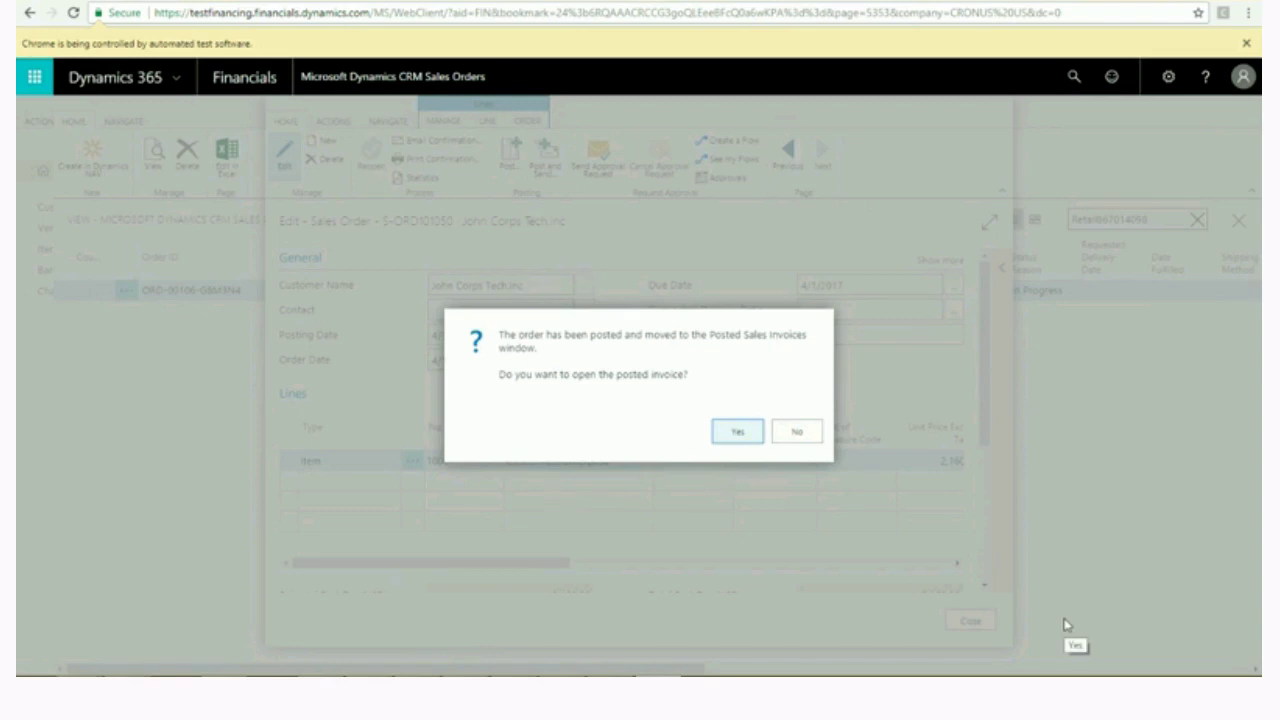
pyautogui.press('Return')
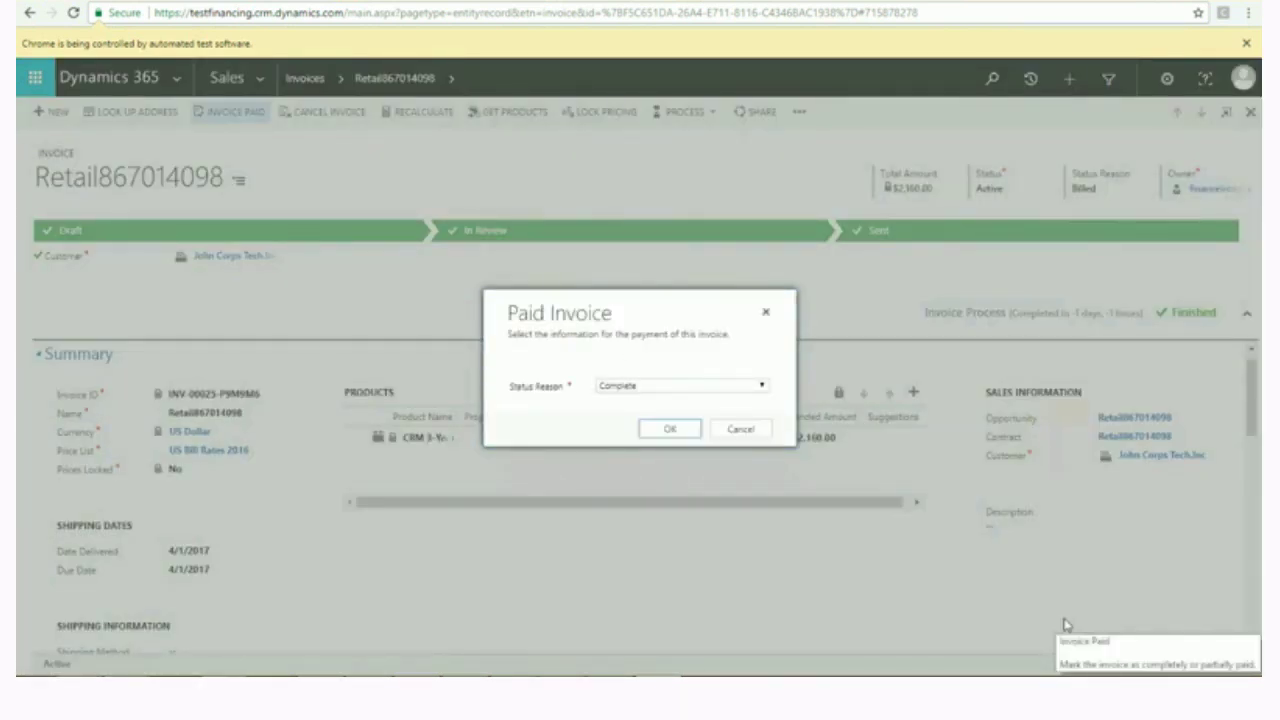
# Confirm marking the invoice Paid with status reason Complete.
pyautogui.press('Return')
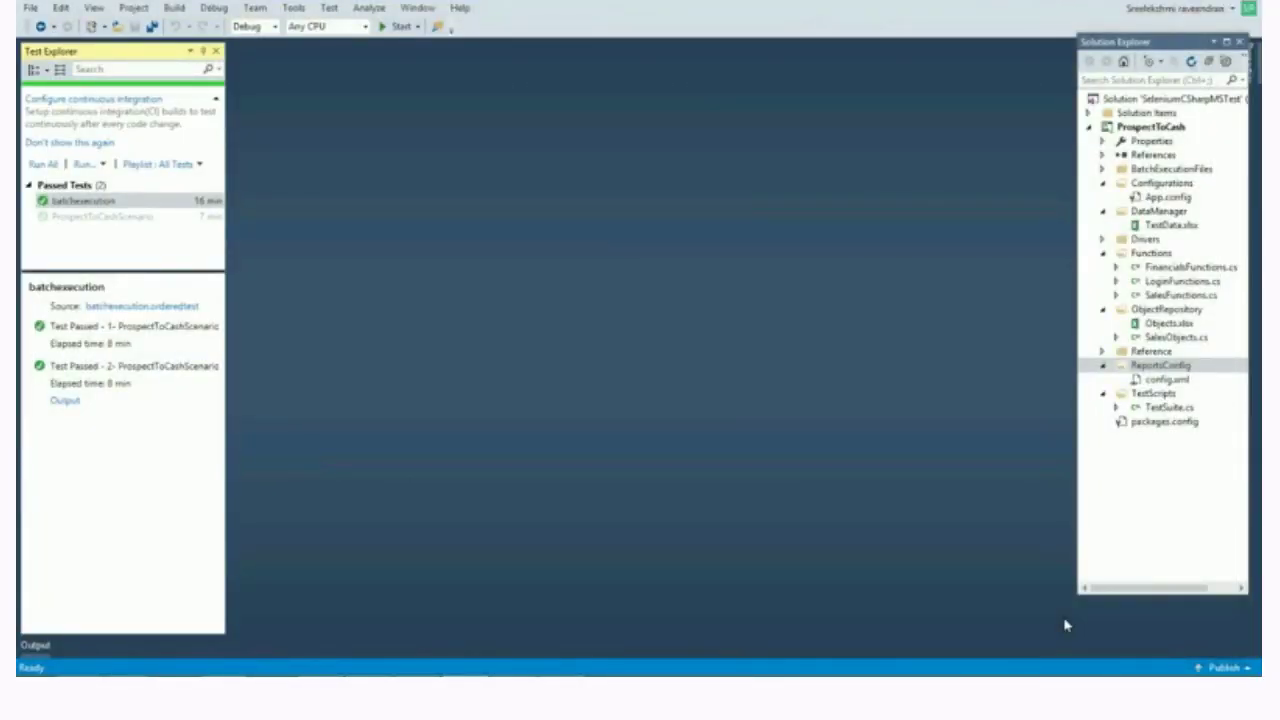
# Open the ReportsConfig folder from Solution Explorer in File Explorer.
pyautogui.rightClick(1155, 365)
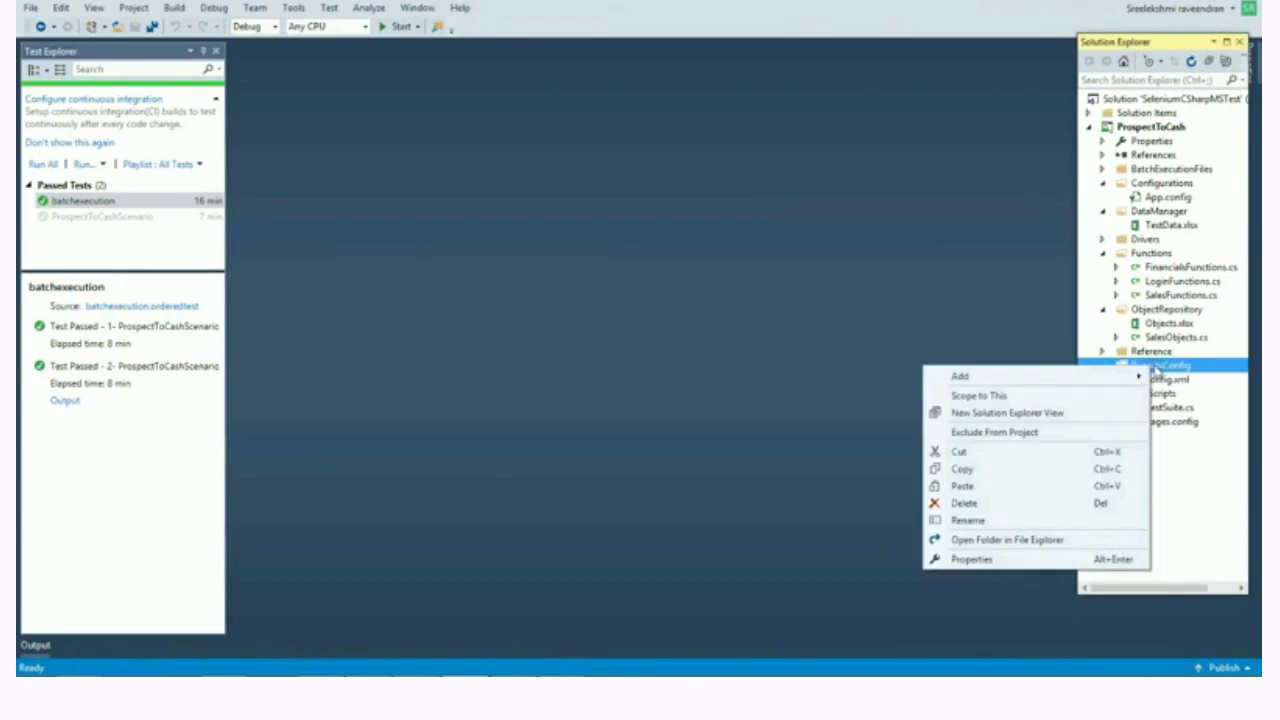
pyautogui.click(993, 540)
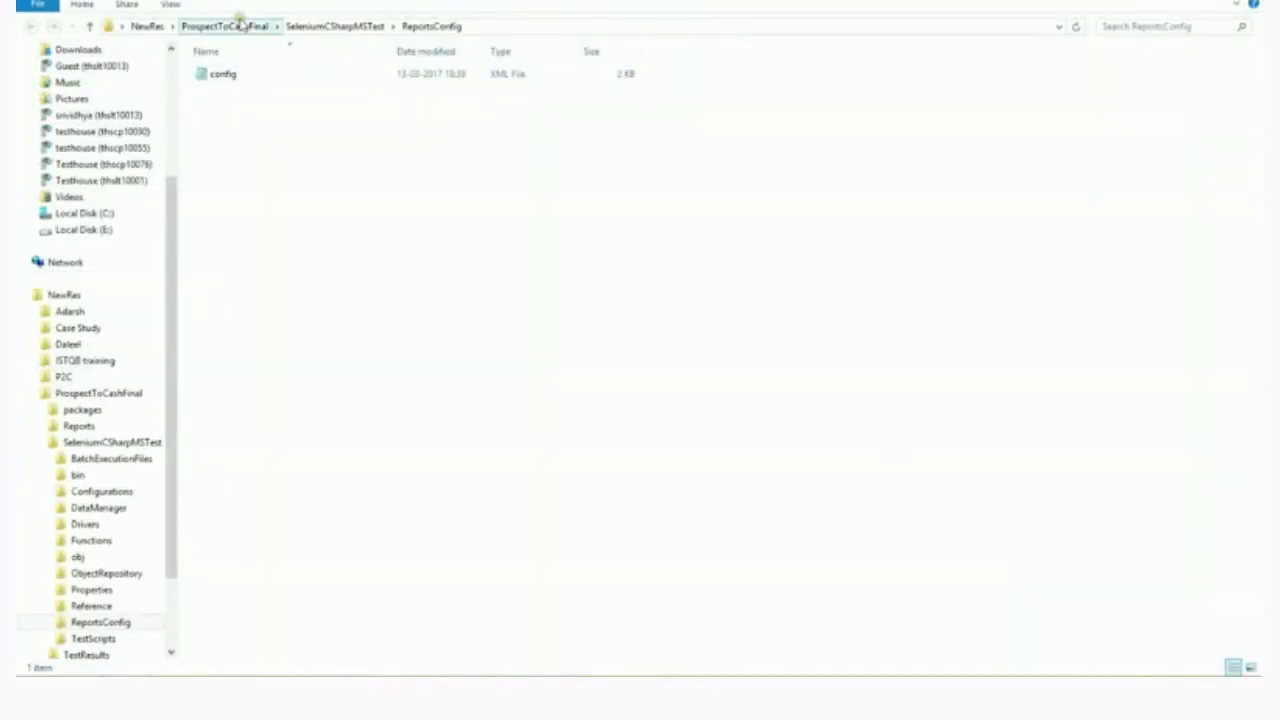
# Open Results.html from ProspectToCashFinal > Reports > 28-Sep-17_13.46.34_run in the browser.
pyautogui.click(237, 25)
pyautogui.doubleClick(228, 91)
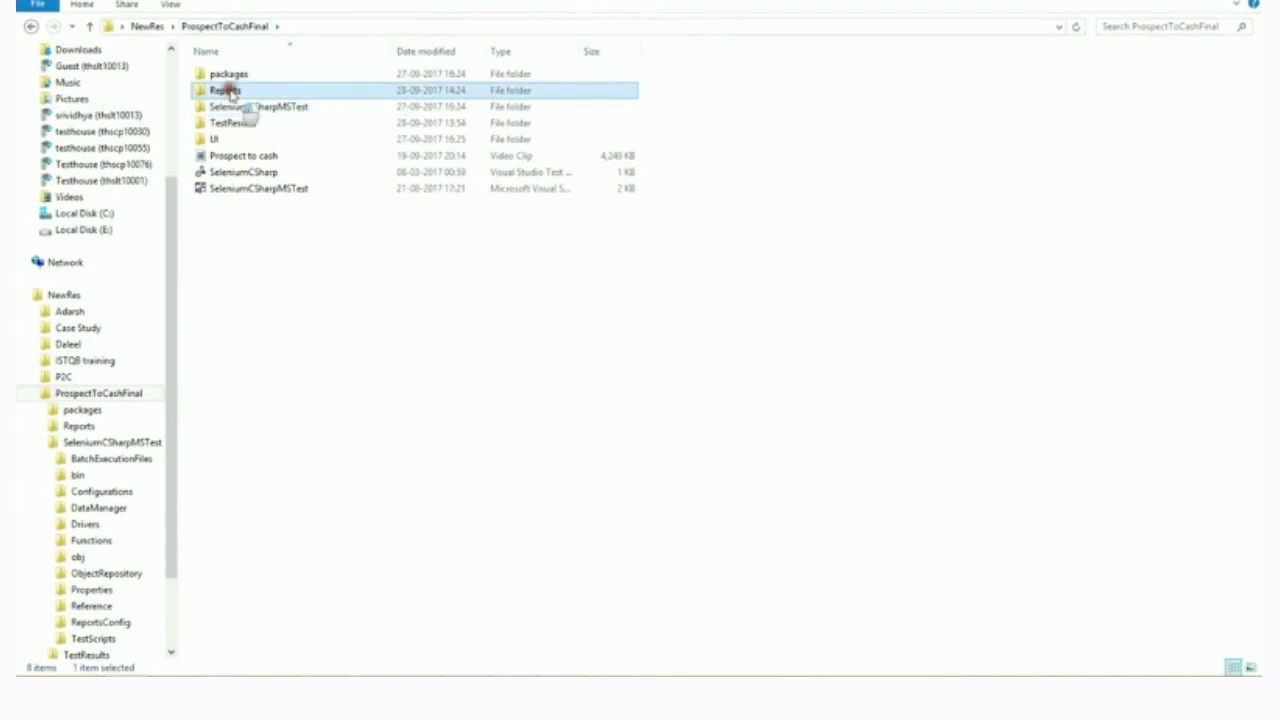
pyautogui.doubleClick(230, 92)
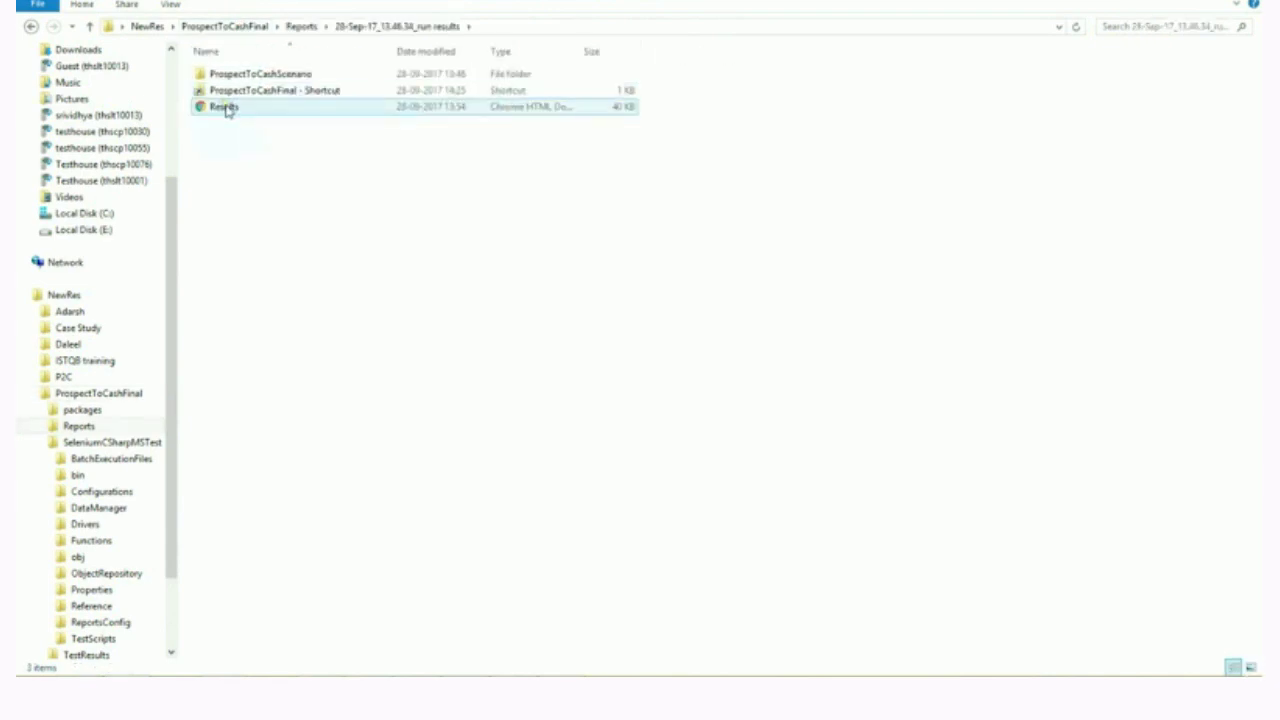
pyautogui.doubleClick(225, 107)
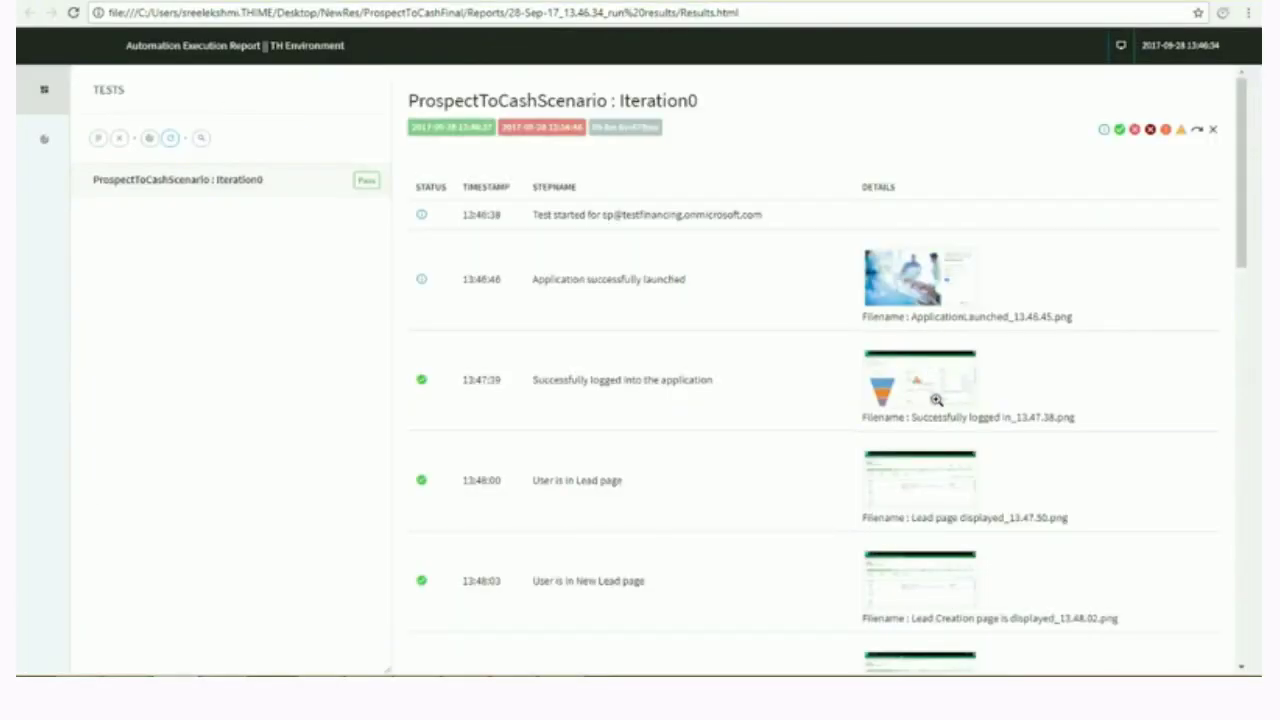
pyautogui.scroll(-3, 944, 450)
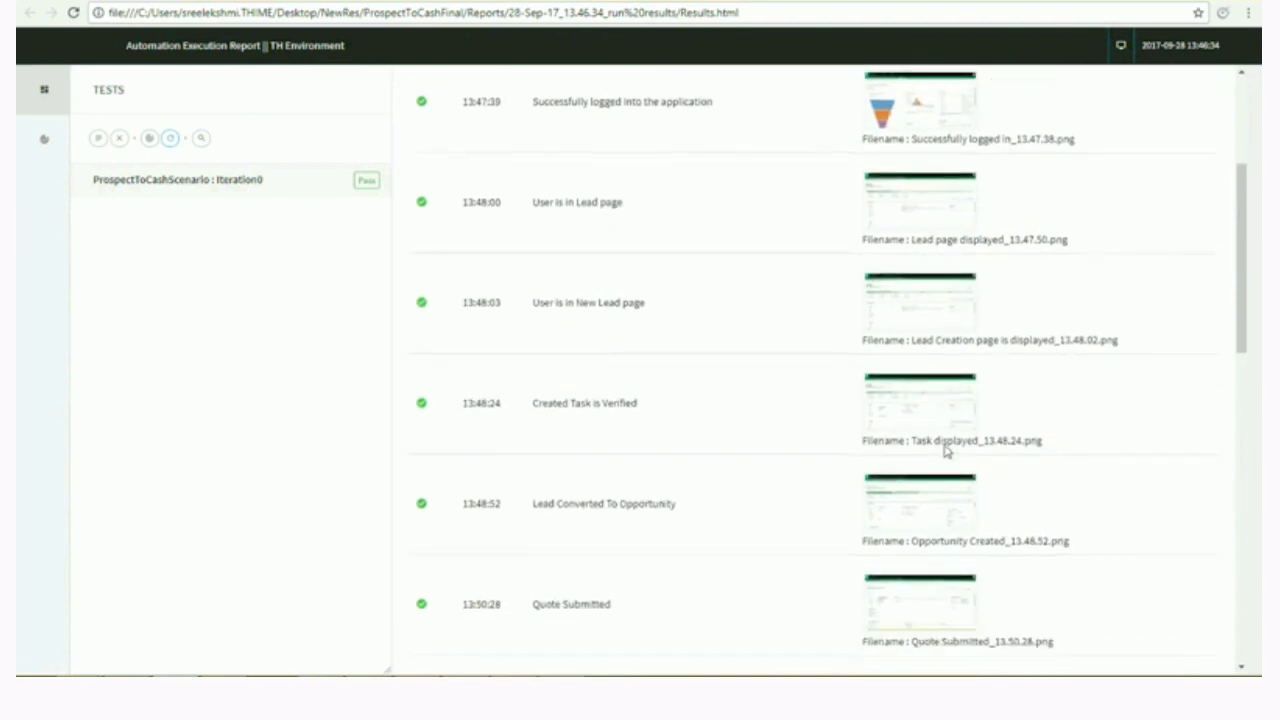
pyautogui.scroll(-1, 944, 447)
pyautogui.scroll(-1, 930, 443)
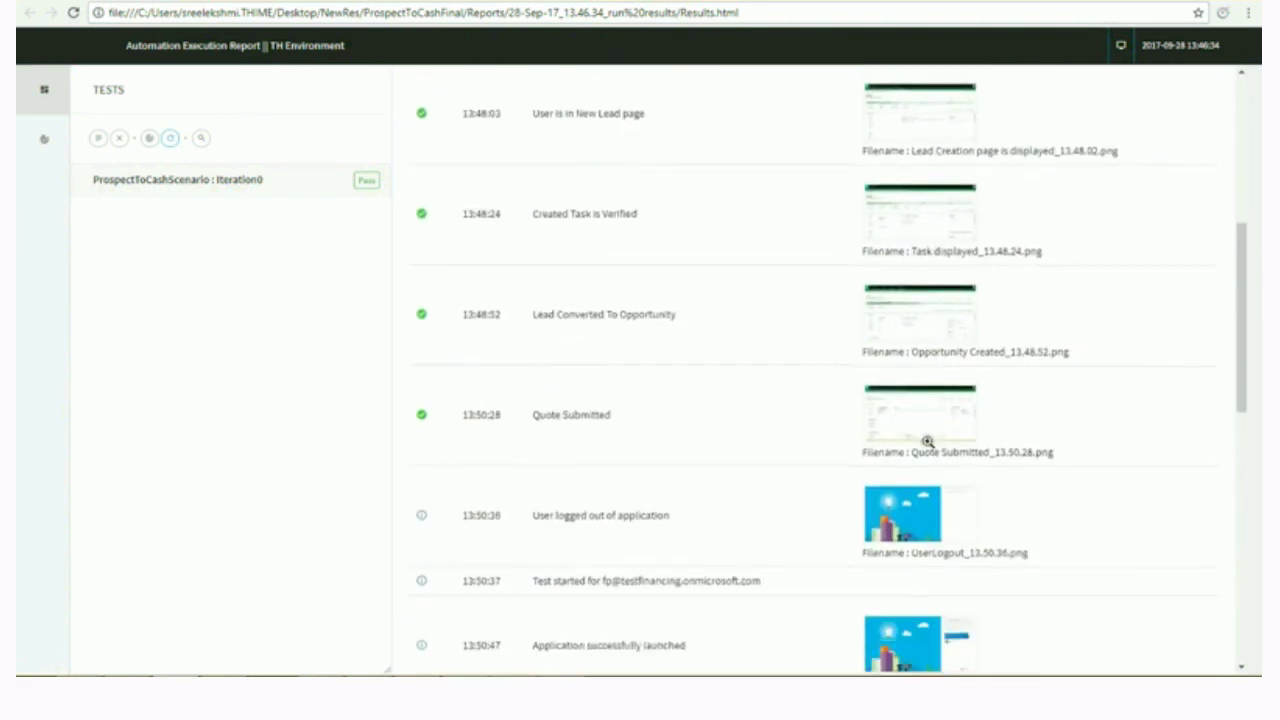
pyautogui.click(927, 441)
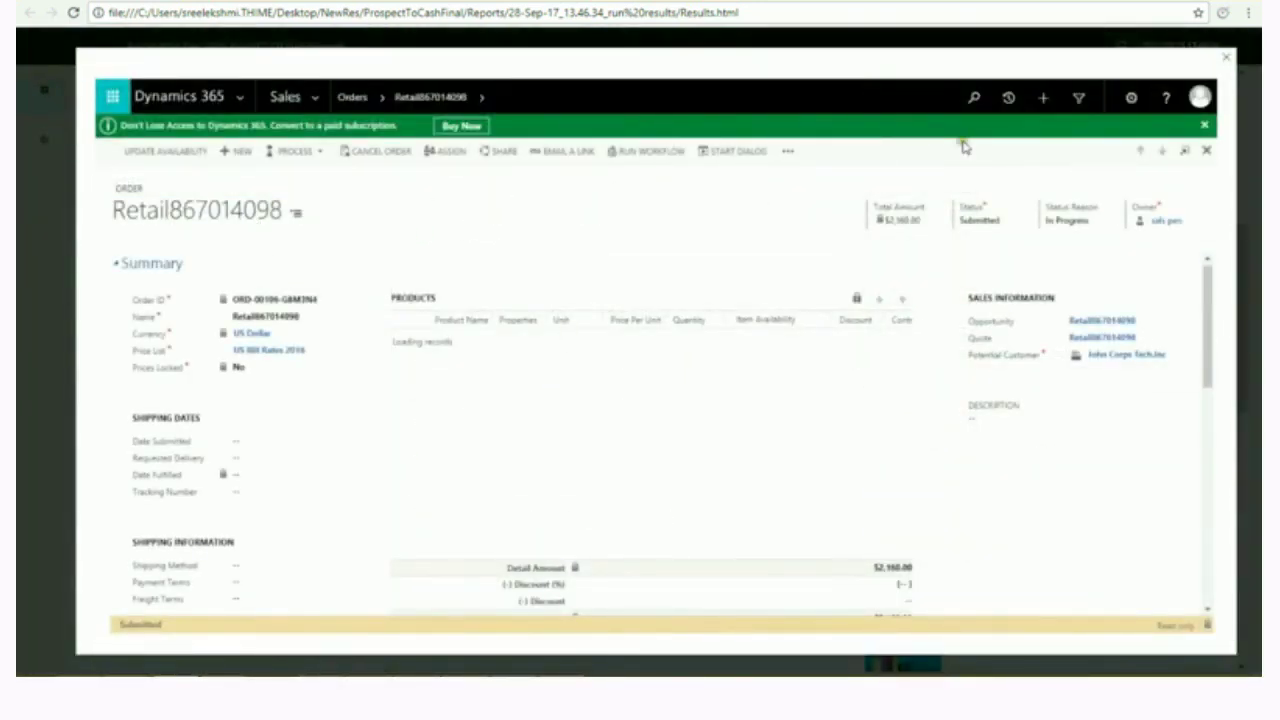
pyautogui.click(1226, 58)
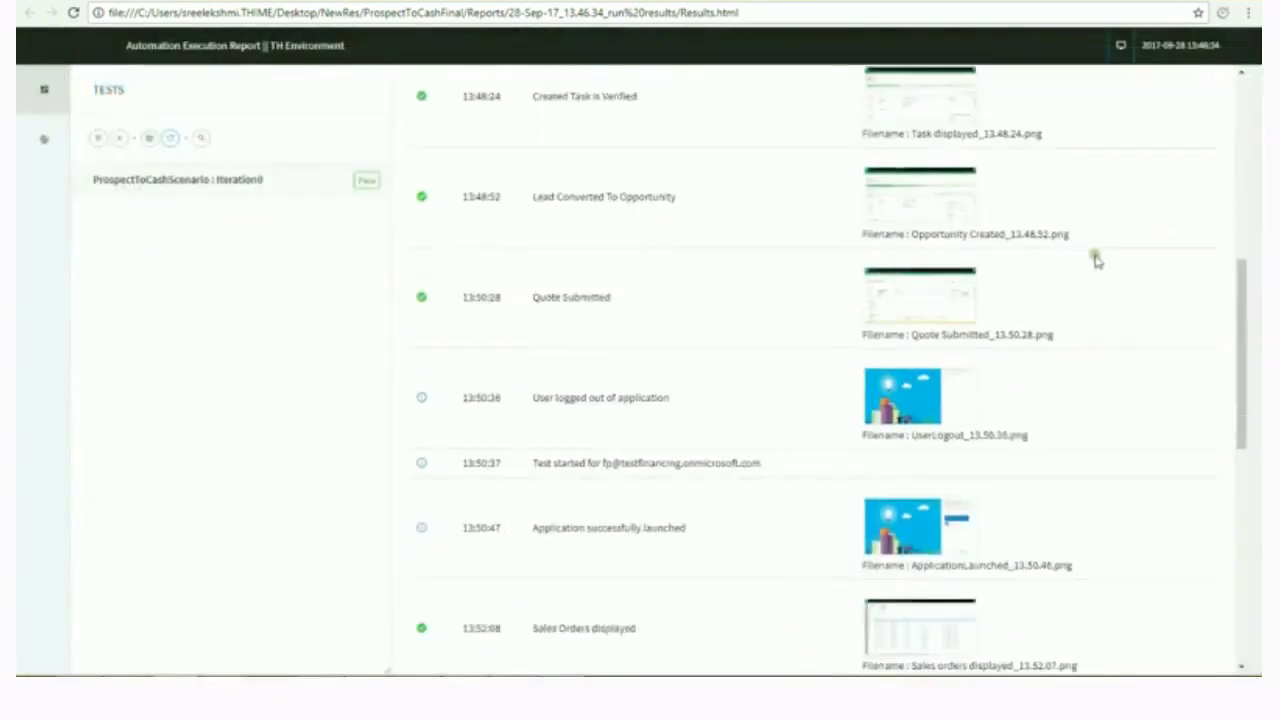
pyautogui.scroll(-1, 1096, 260)
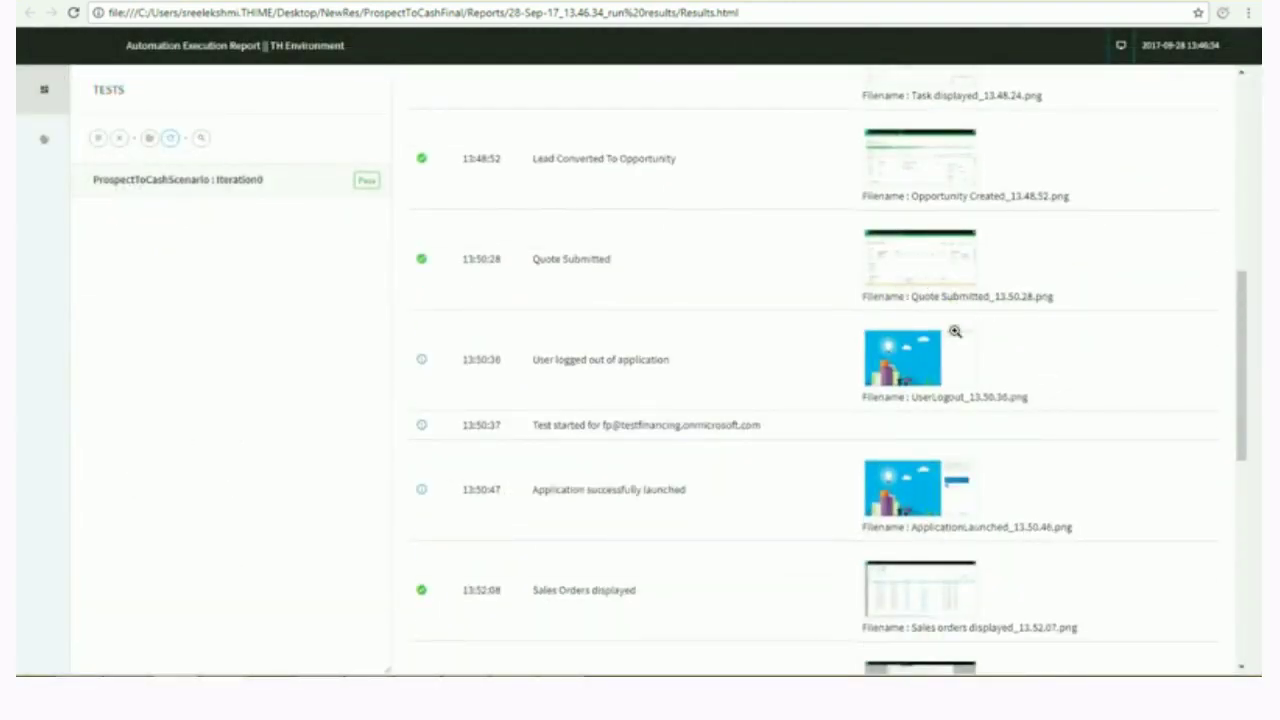
pyautogui.scroll(-3, 955, 331)
pyautogui.scroll(-2, 938, 372)
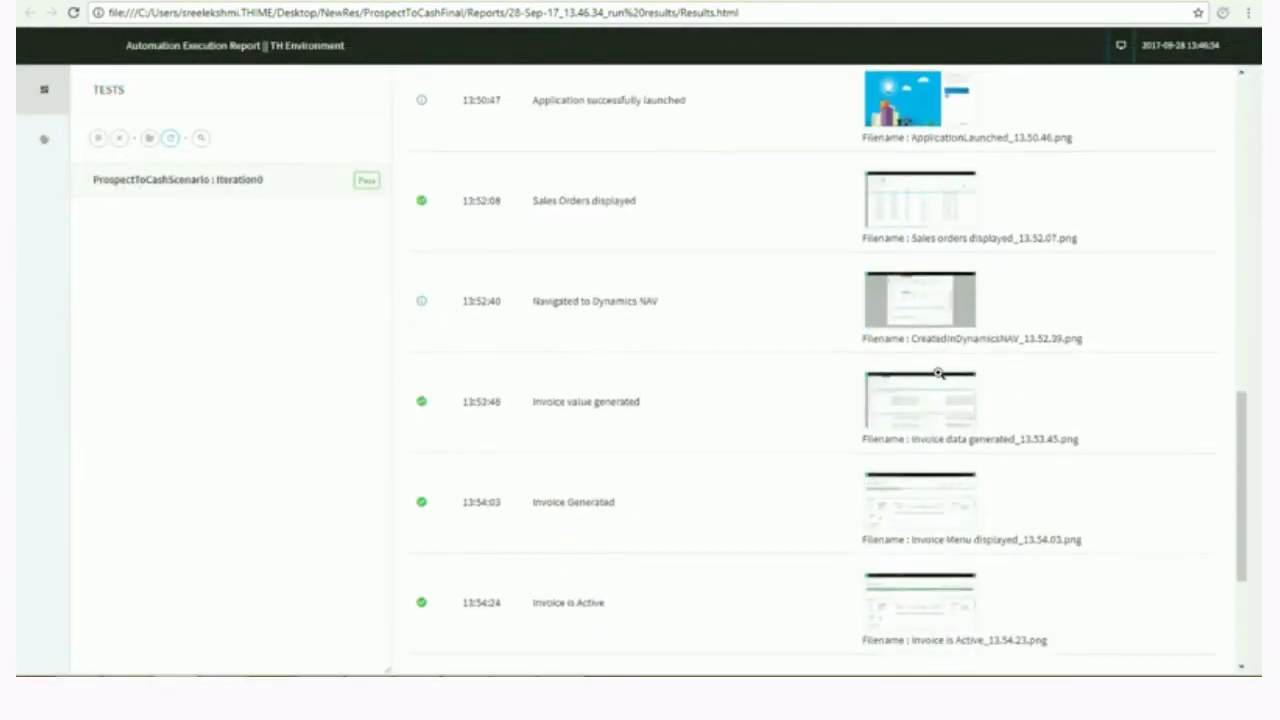
pyautogui.scroll(-3, 938, 372)
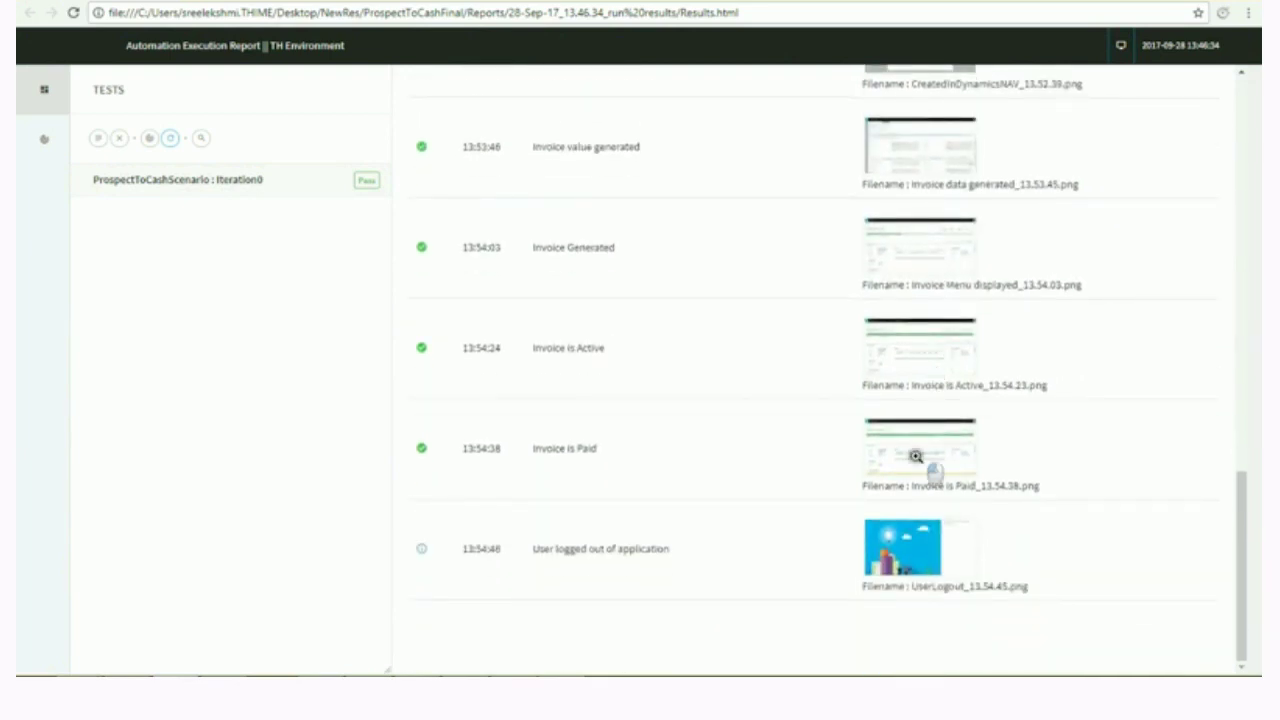
pyautogui.click(916, 456)
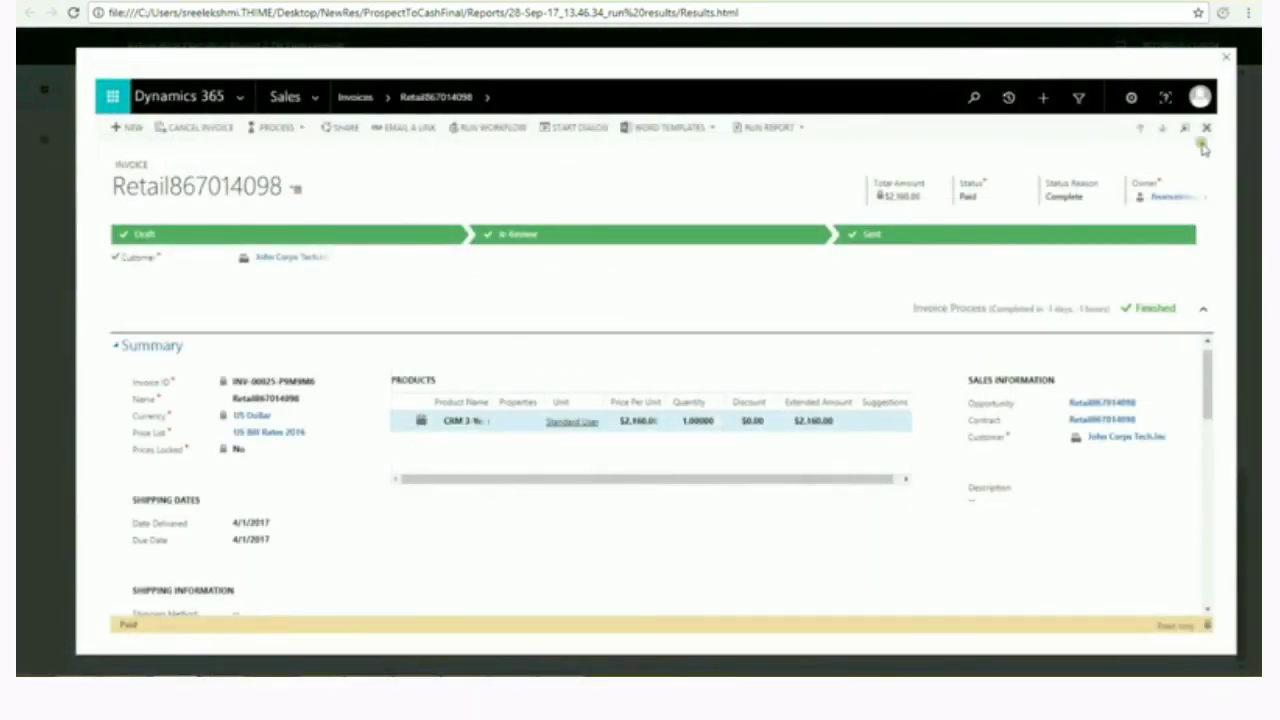
pyautogui.click(1225, 59)
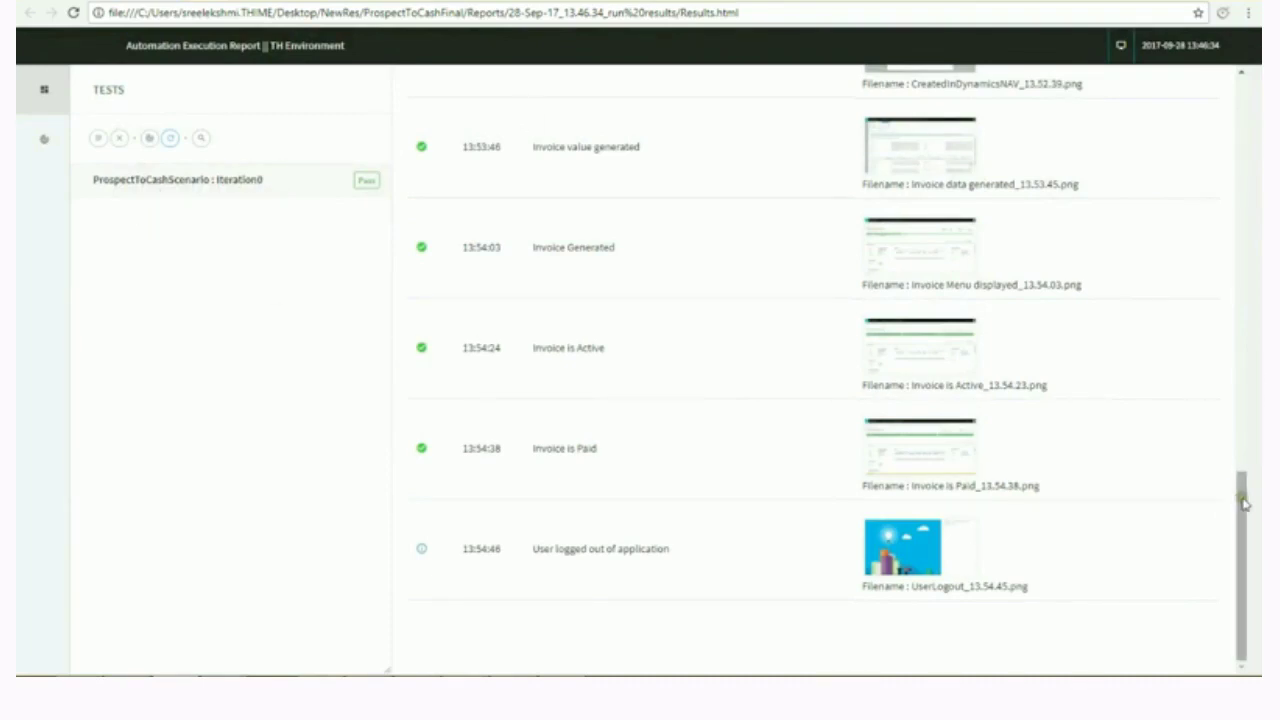
pyautogui.moveTo(1244, 503); pyautogui.dragTo(1244, 105)
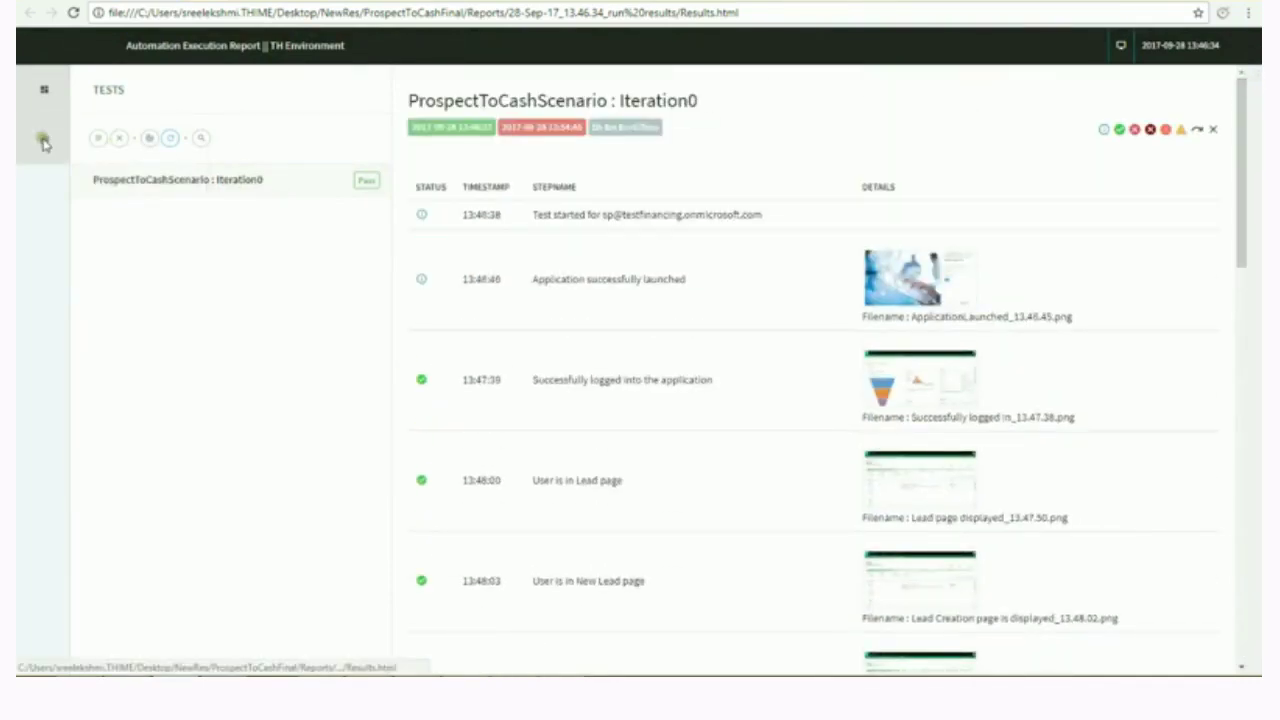
# Review the report dashboard's donut charts: 1 test, 18 steps, 11 passed, 7 info, 100% pass.
pyautogui.click(44, 141)
pyautogui.moveTo(296, 250)
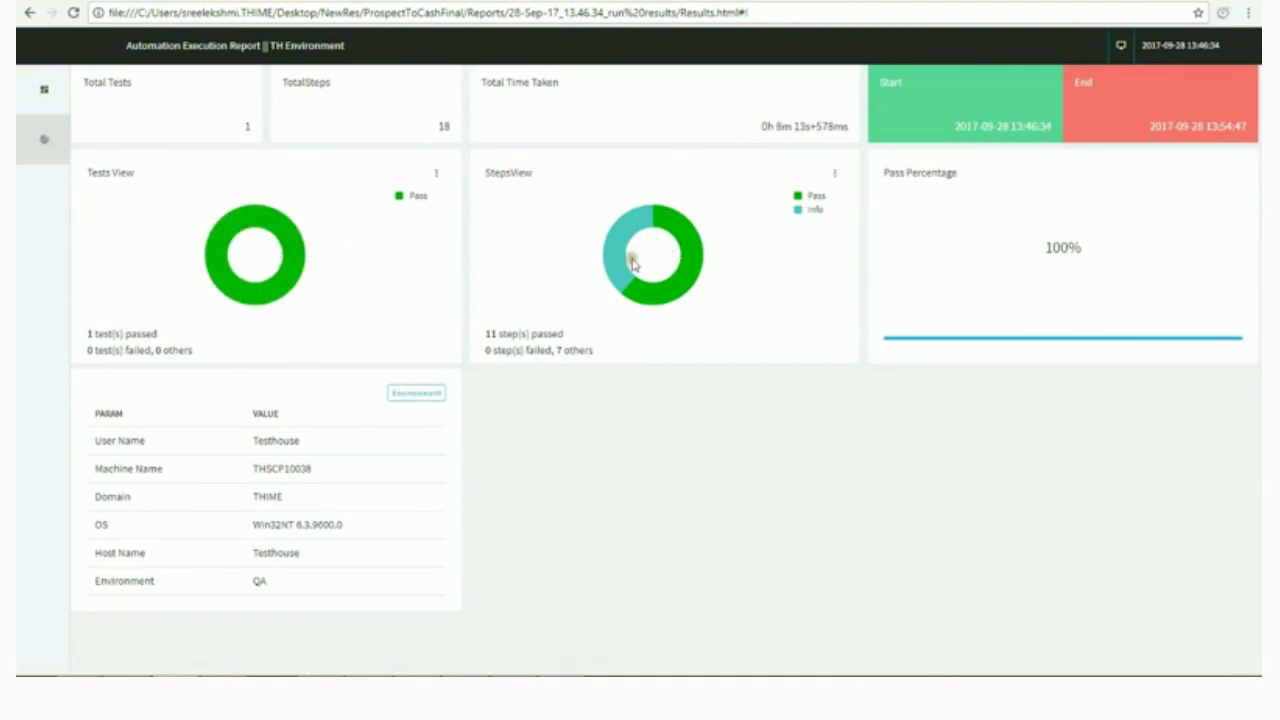
pyautogui.moveTo(627, 270)
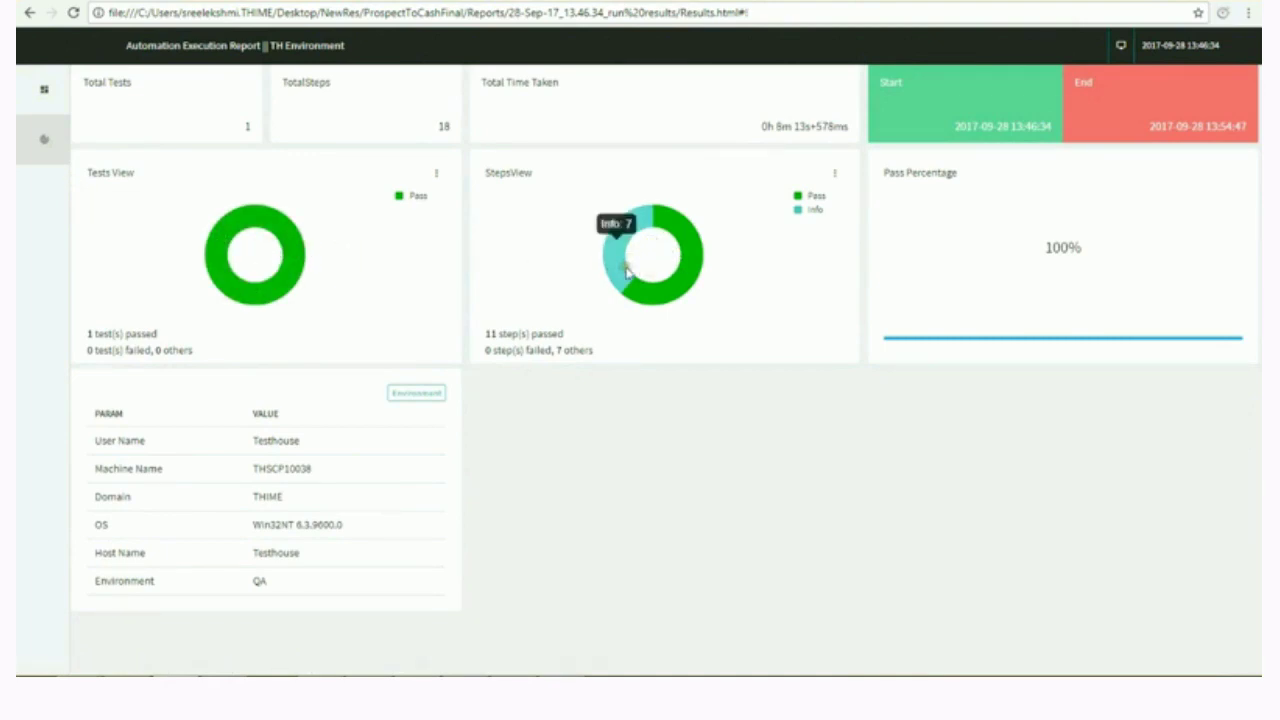